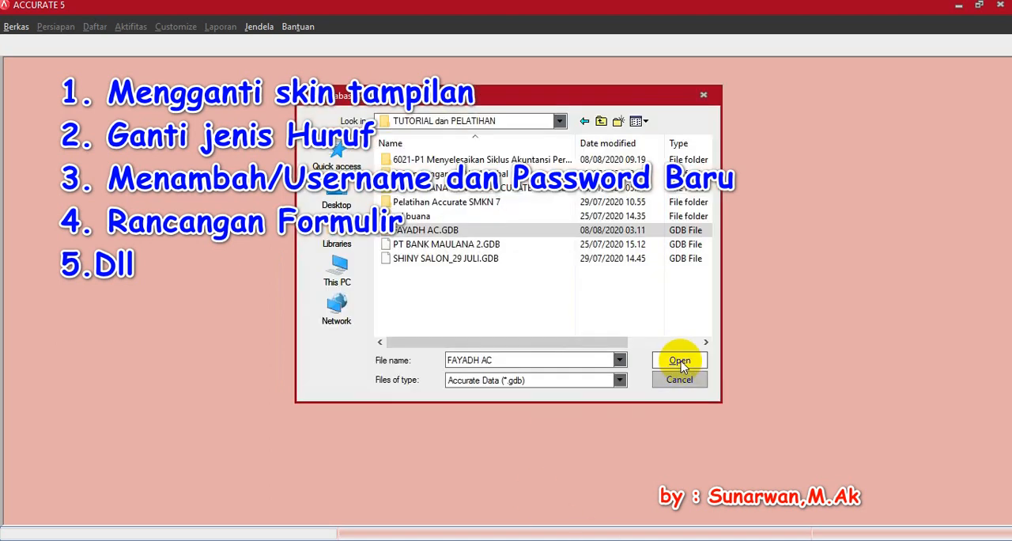
Step: Open the FAYADH AC database and log in as SUPERVISOR by entering the account password in Kata Kunci
{"action": "left_click", "coordinate": [680, 361]}
{"action": "left_click", "coordinate": [538, 335]}
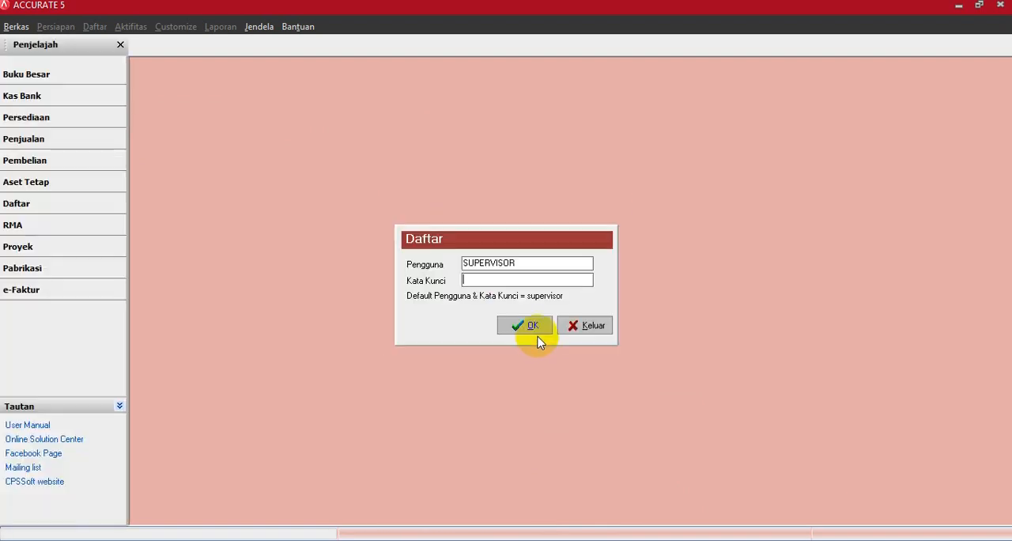
{"action": "left_click_drag", "start_coordinate": [524, 264], "coordinate": [446, 276]}
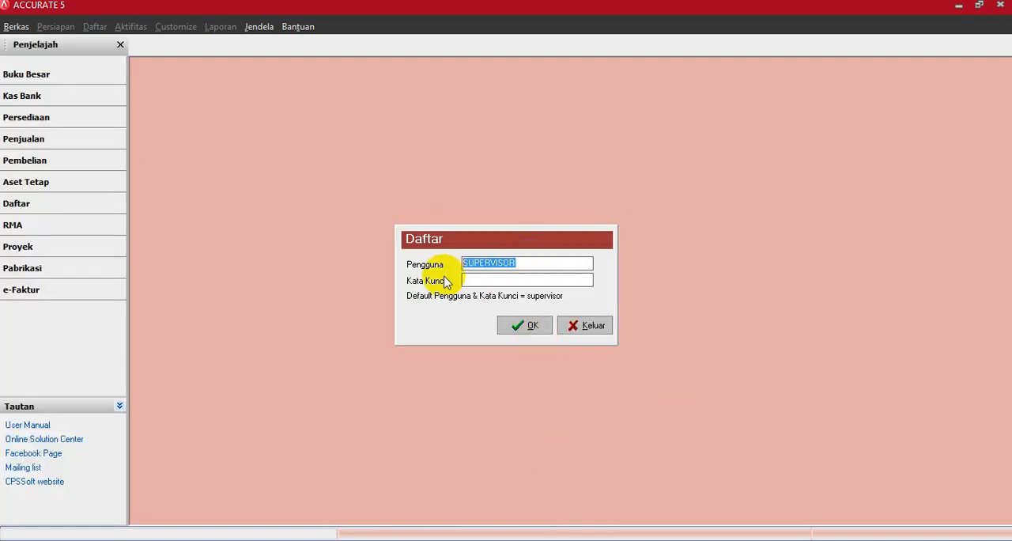
{"action": "left_click", "coordinate": [470, 281]}
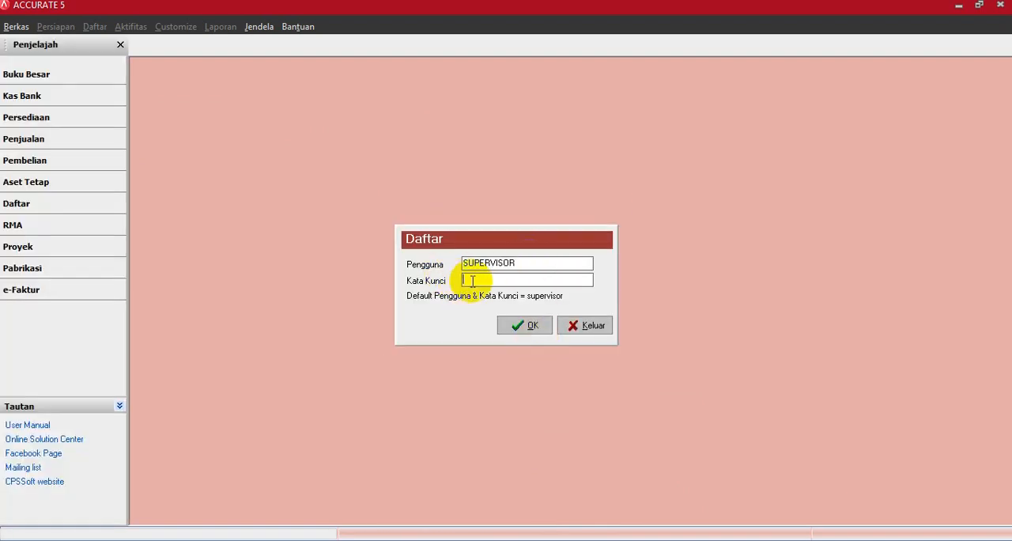
{"action": "type", "text": "supervisor"}
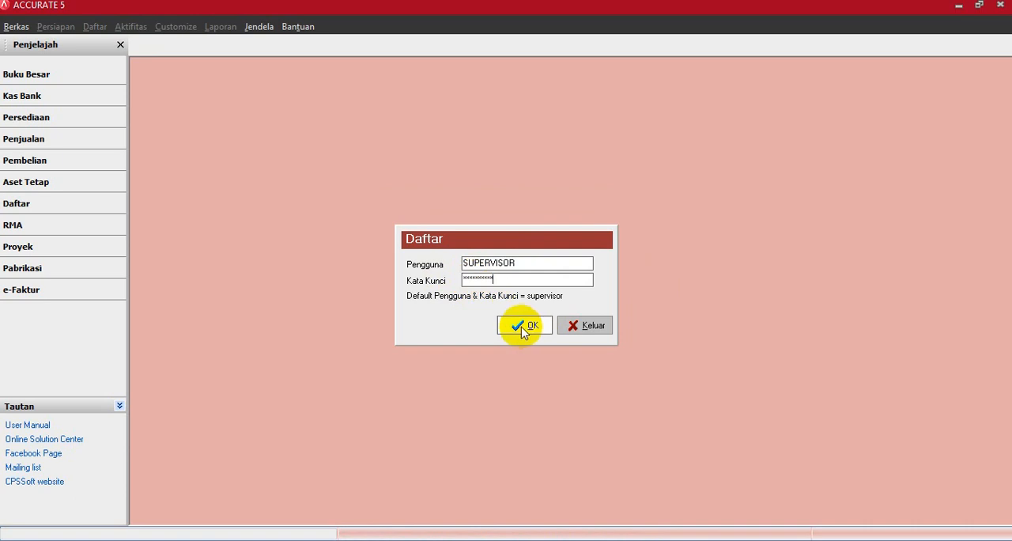
{"action": "left_click", "coordinate": [522, 328]}
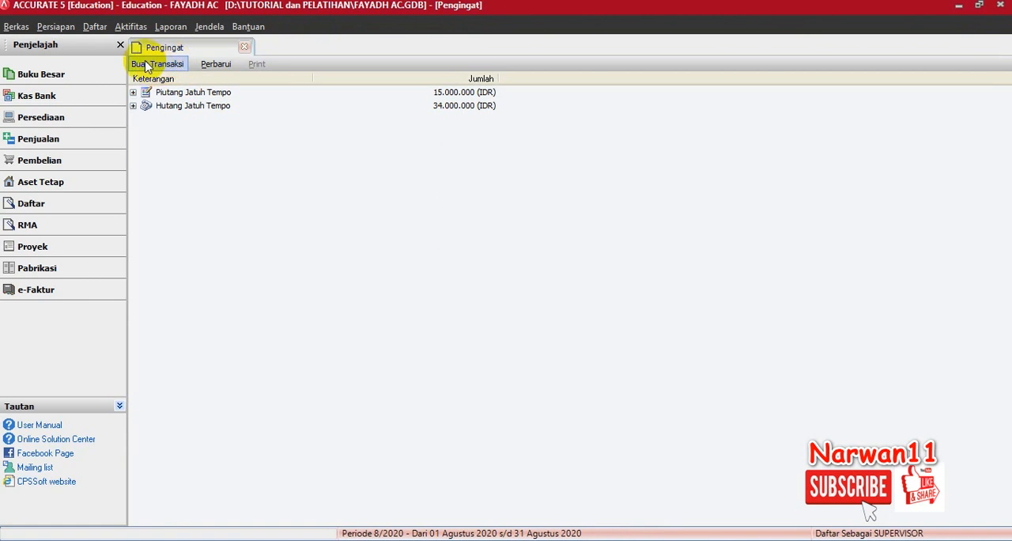
Step: Open Preferensi and bring up the list of available skins under Pilihan Skin
{"action": "left_click", "coordinate": [61, 29]}
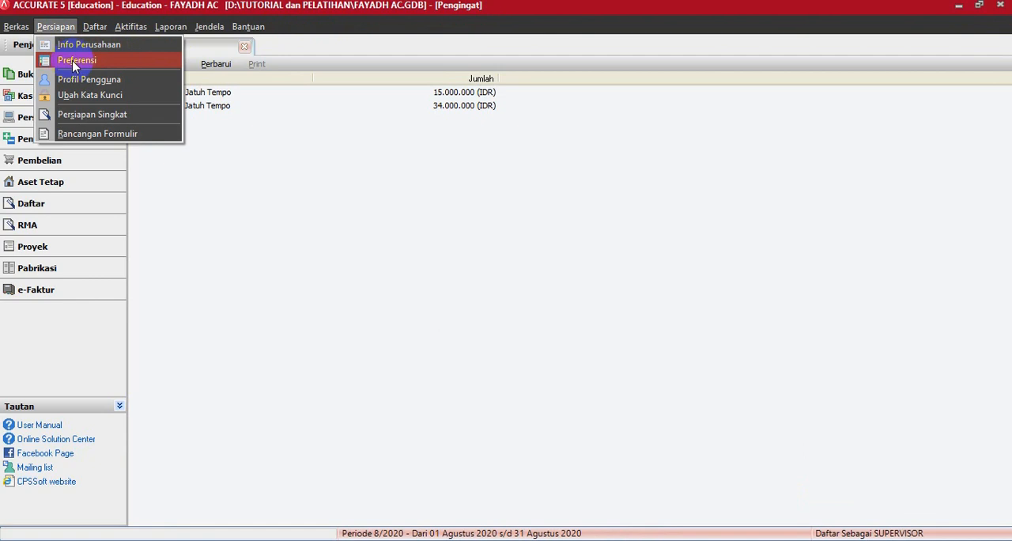
{"action": "left_click", "coordinate": [75, 63]}
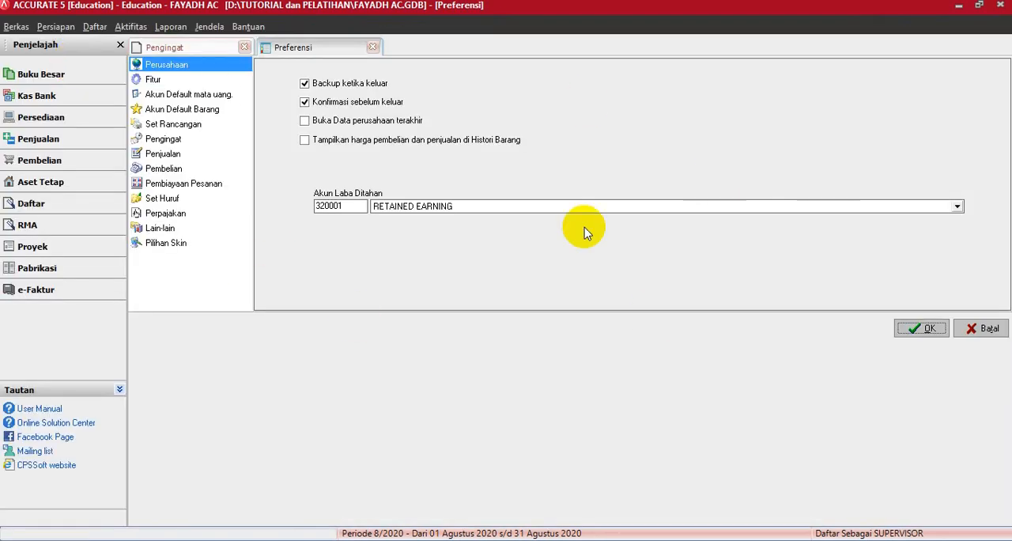
{"action": "left_click", "coordinate": [165, 83]}
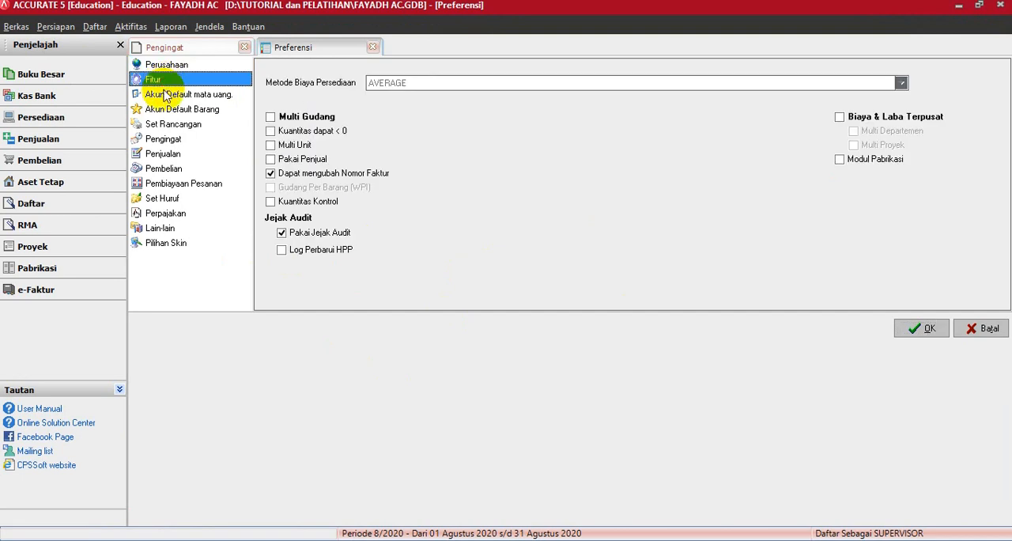
{"action": "left_click", "coordinate": [165, 96]}
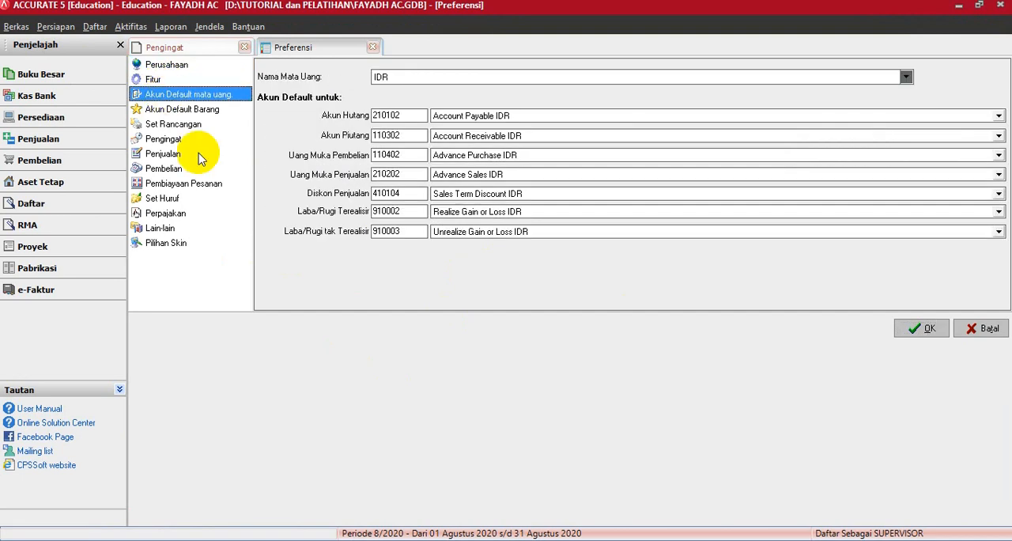
{"action": "left_click", "coordinate": [170, 245]}
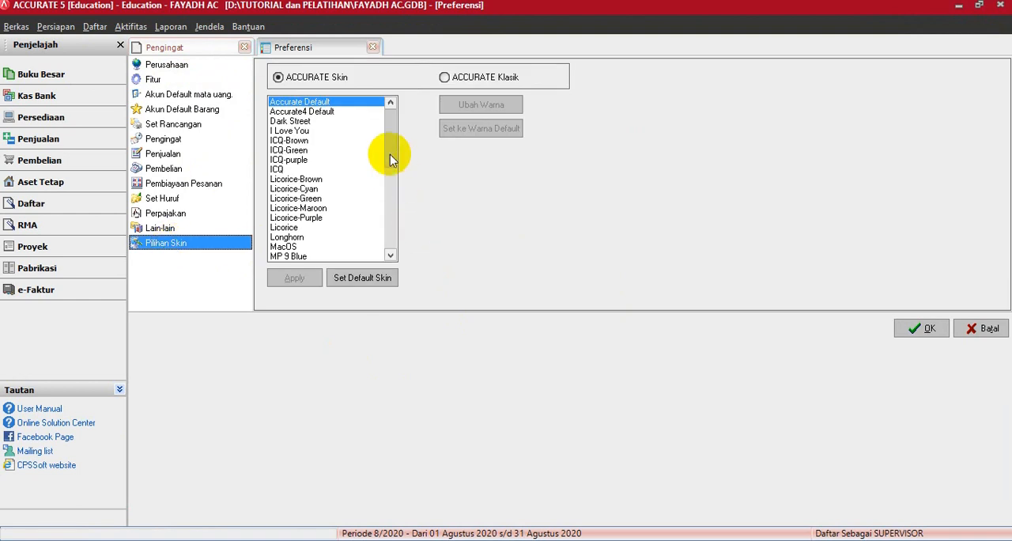
{"action": "left_click_drag", "start_coordinate": [390, 154], "coordinate": [402, 128]}
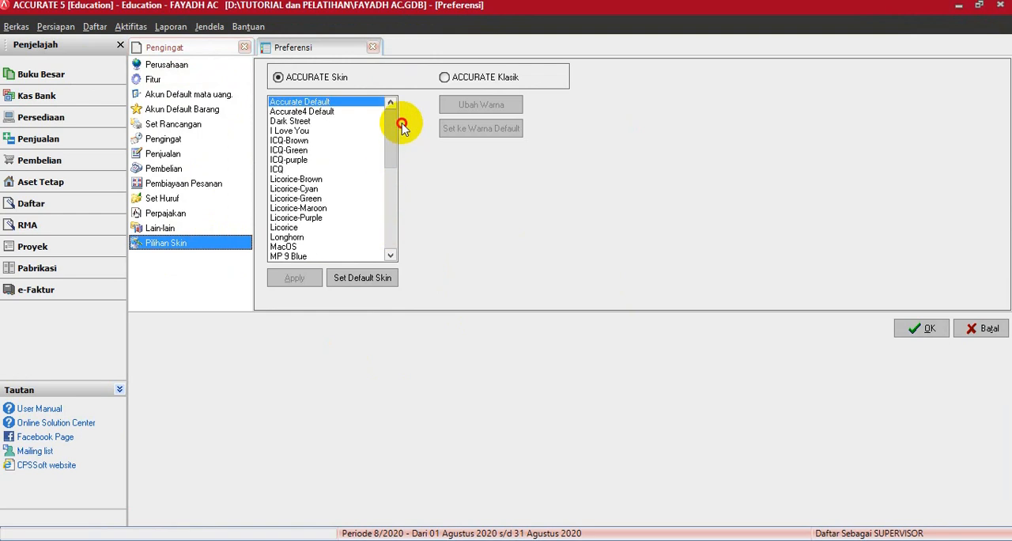
Step: Try out the Dark Street, ICQ-purple and I Love You skins one after another
{"action": "left_click", "coordinate": [304, 122]}
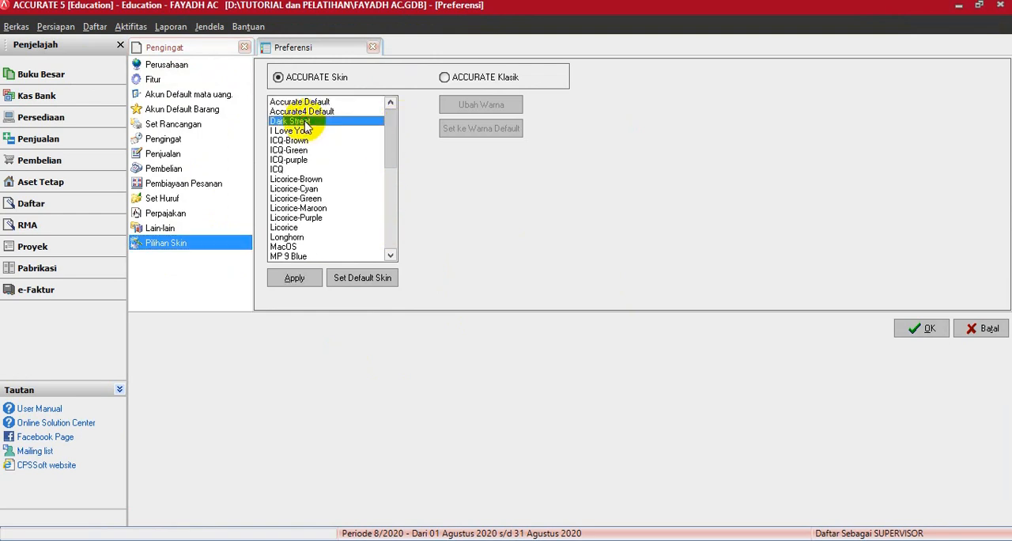
{"action": "left_click", "coordinate": [296, 277]}
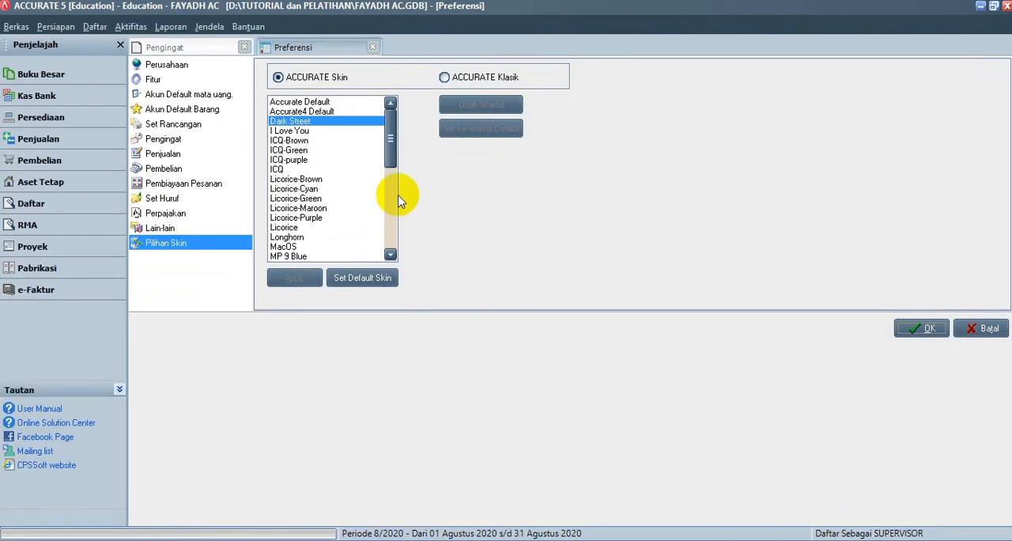
{"action": "left_click", "coordinate": [293, 161]}
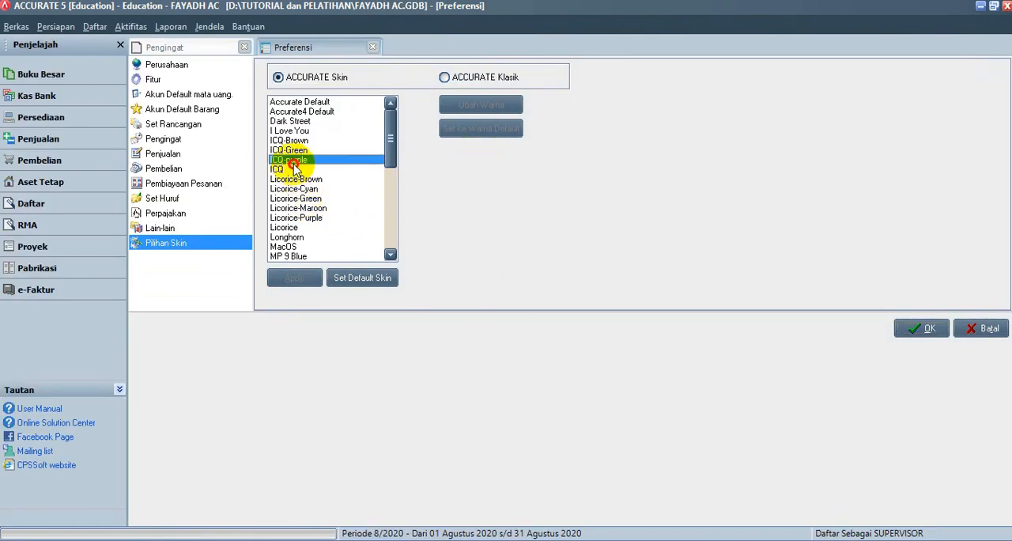
{"action": "left_click", "coordinate": [292, 278]}
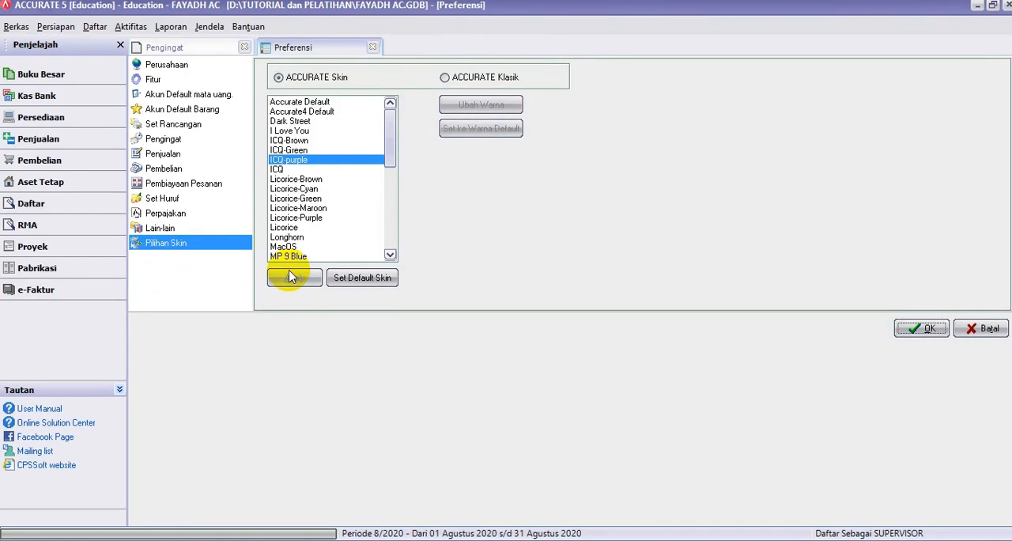
{"action": "left_click", "coordinate": [299, 132]}
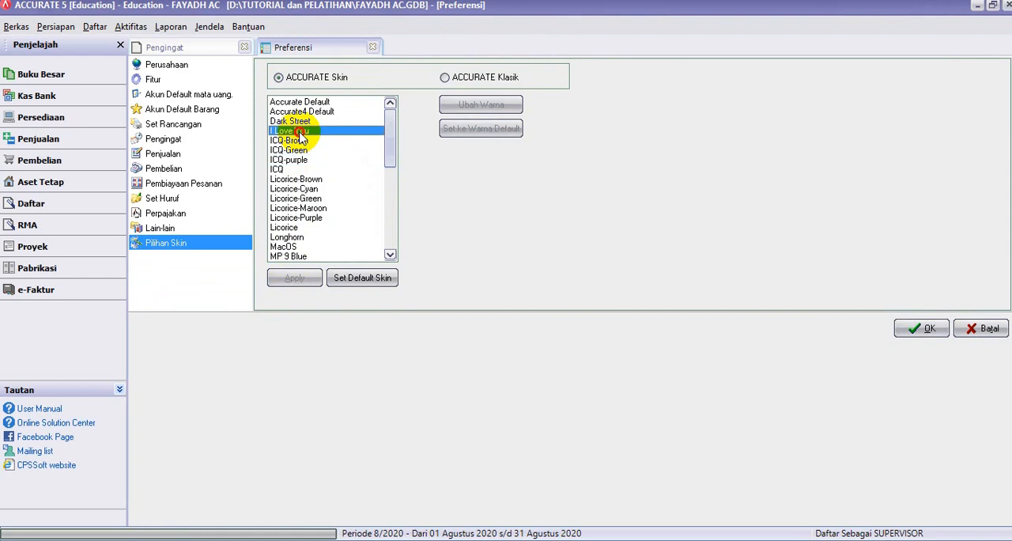
{"action": "left_click", "coordinate": [294, 277]}
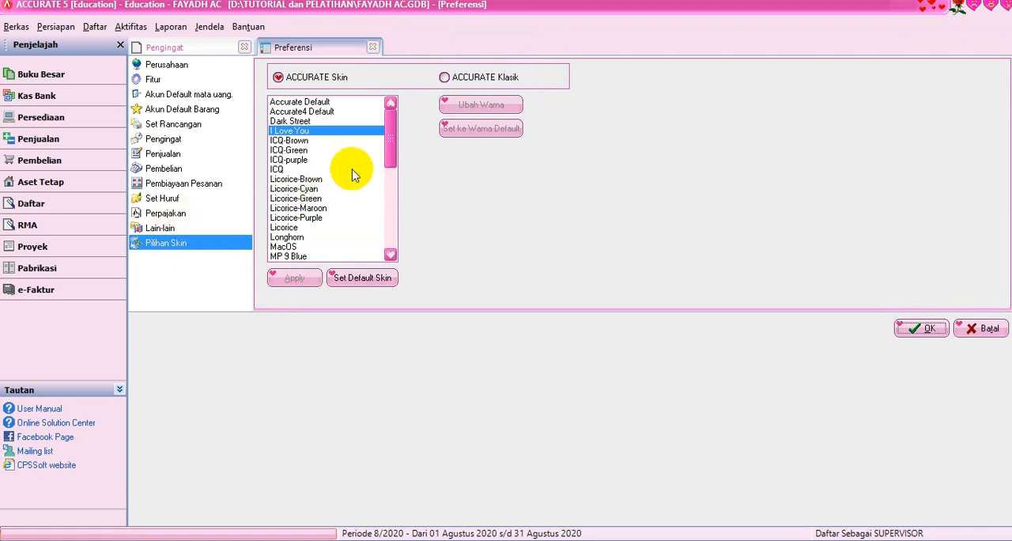
Step: Apply the Yahoo Green skin to the interface
{"action": "left_click_drag", "start_coordinate": [391, 158], "coordinate": [402, 259]}
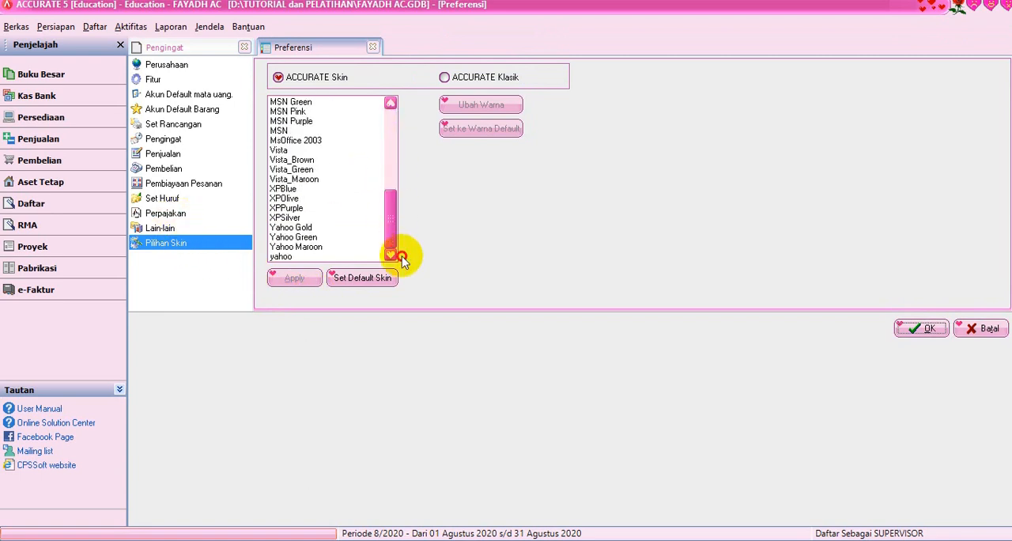
{"action": "left_click", "coordinate": [298, 237]}
{"action": "left_click", "coordinate": [294, 277]}
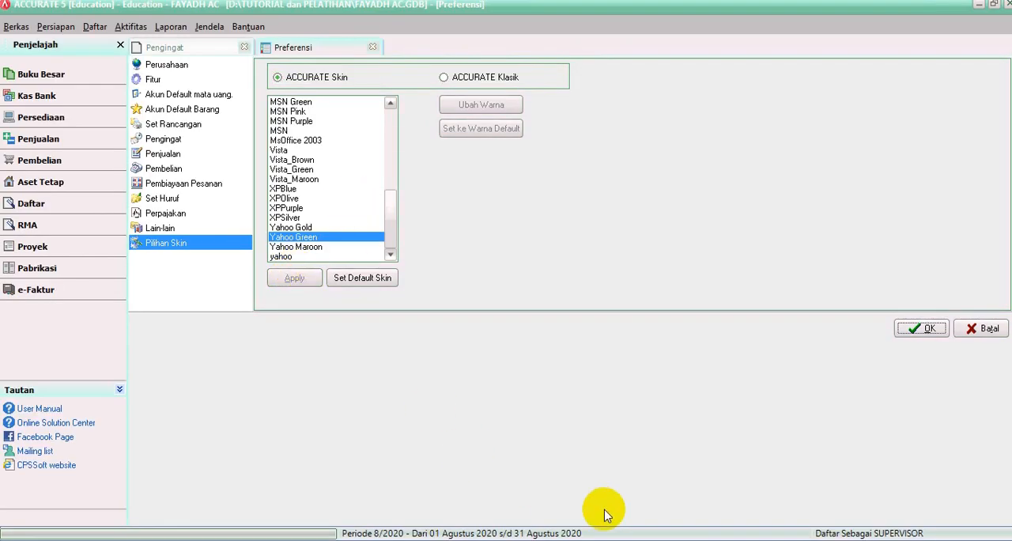
Step: Set the form font size to Besar (Ukuran 10), look through the available font names, and save the preferences
{"action": "left_click", "coordinate": [164, 202]}
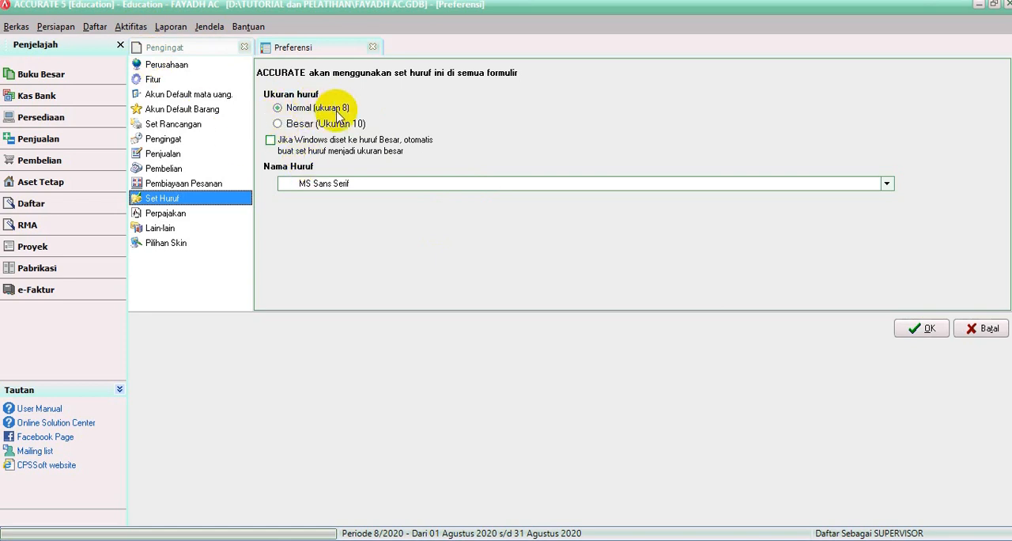
{"action": "left_click", "coordinate": [278, 125]}
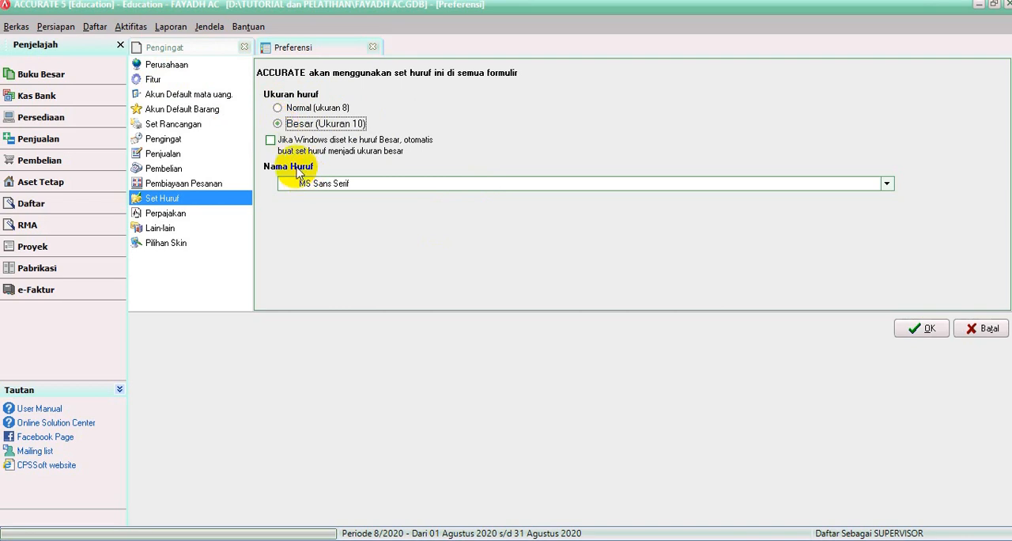
{"action": "left_click", "coordinate": [271, 142]}
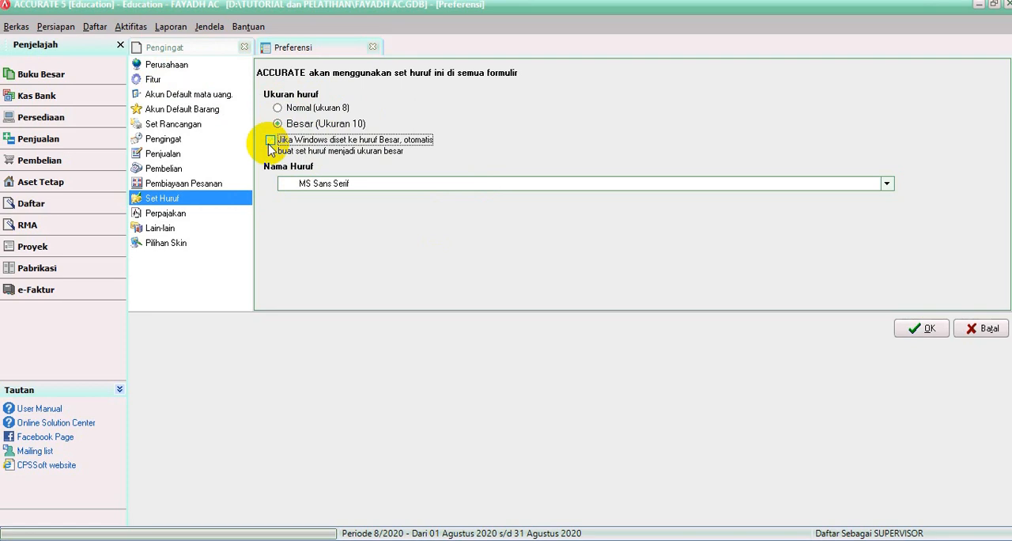
{"action": "left_click", "coordinate": [886, 183]}
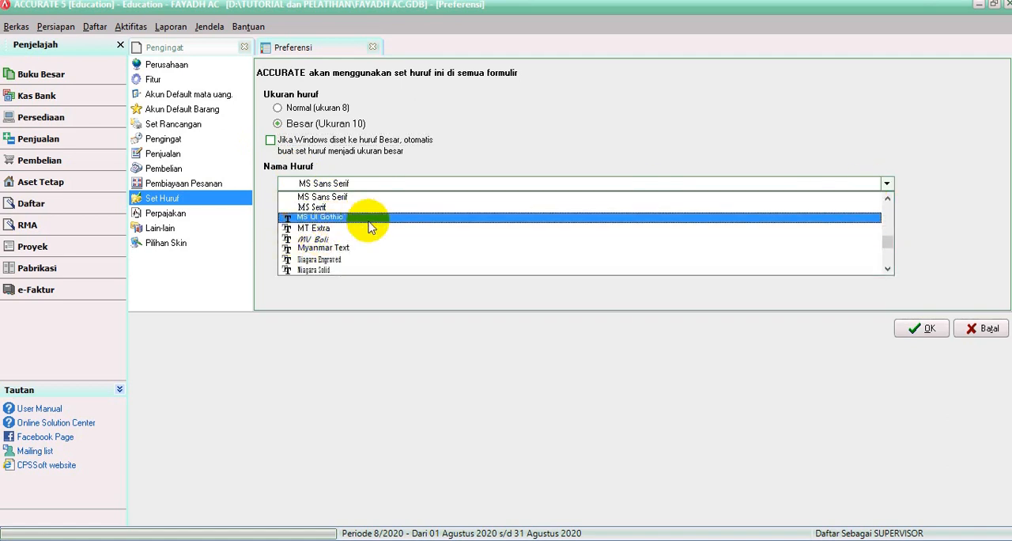
{"action": "scroll", "coordinate": [357, 265], "scroll_direction": "up", "scroll_amount": 8}
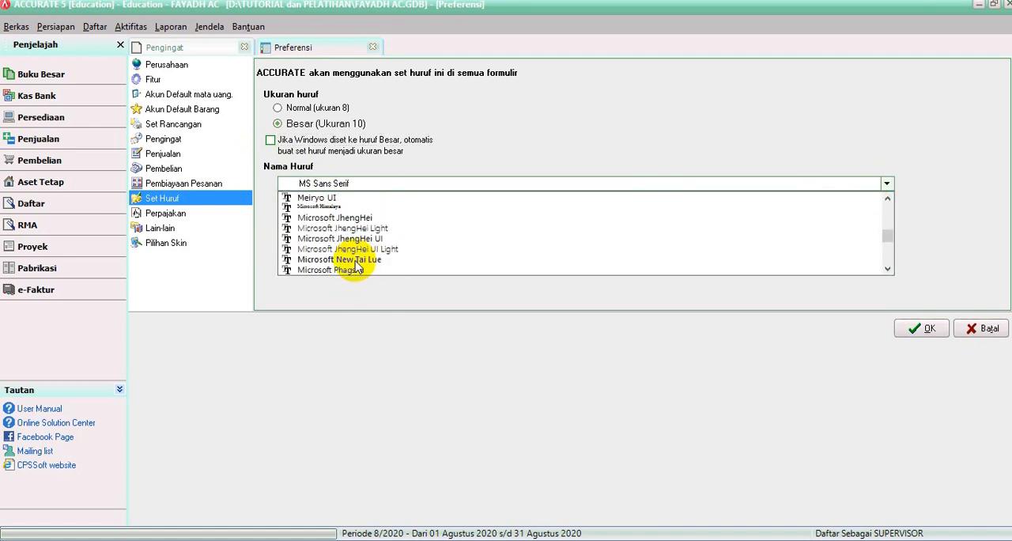
{"action": "scroll", "coordinate": [357, 265], "scroll_direction": "up", "scroll_amount": 8}
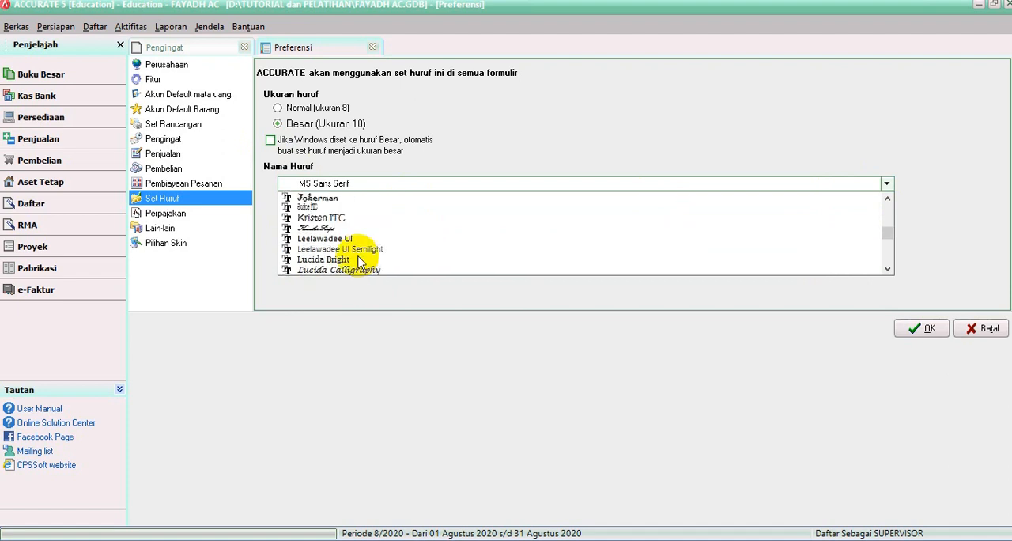
{"action": "scroll", "coordinate": [358, 261], "scroll_direction": "up", "scroll_amount": 1}
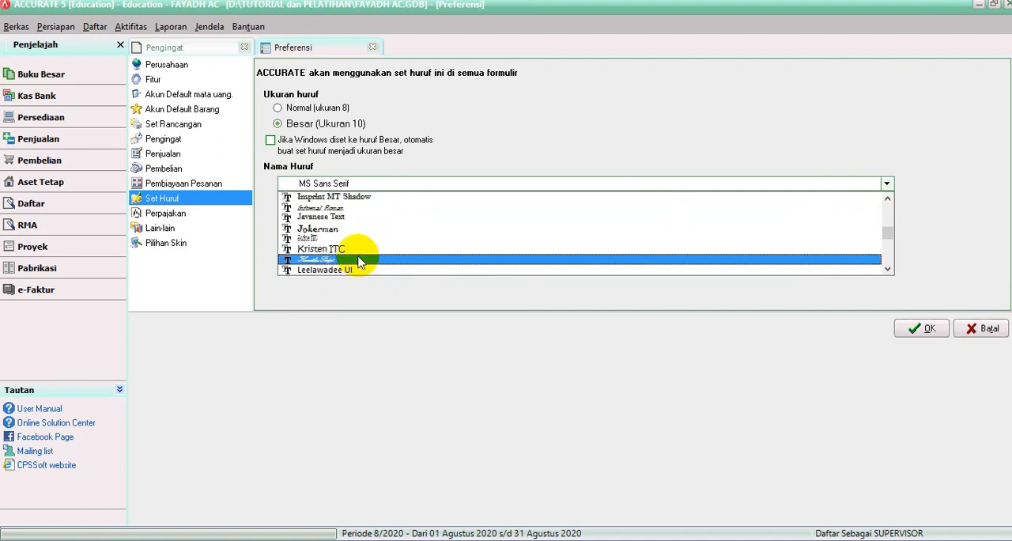
{"action": "left_click", "coordinate": [661, 105]}
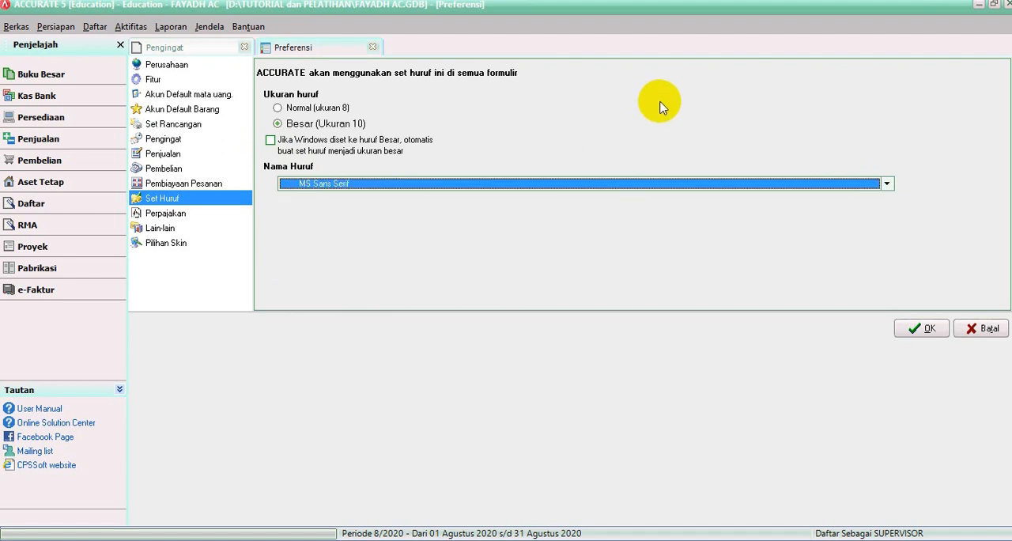
{"action": "left_click", "coordinate": [914, 331]}
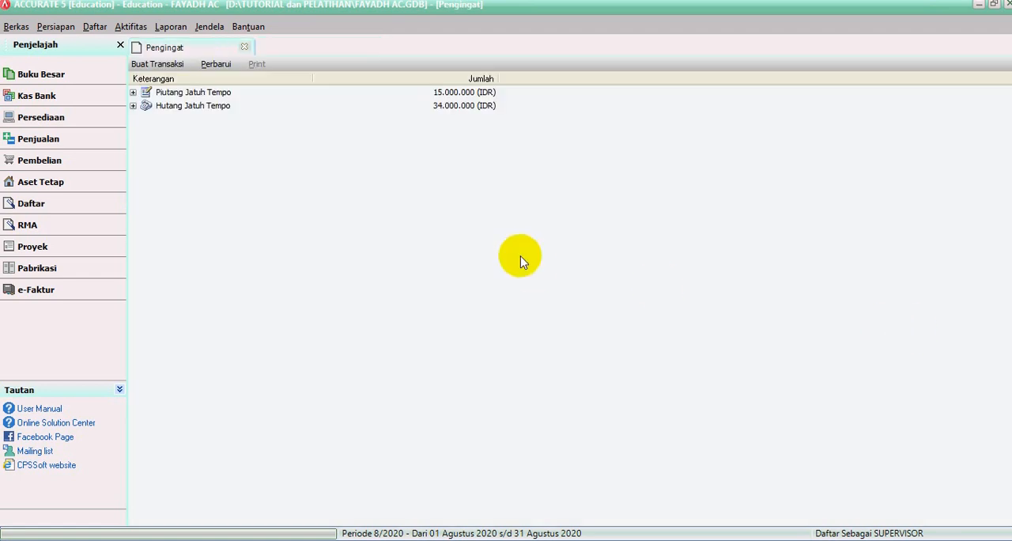
Step: Reopen Preferensi to check how the form text looks with the new font size
{"action": "left_click", "coordinate": [93, 27]}
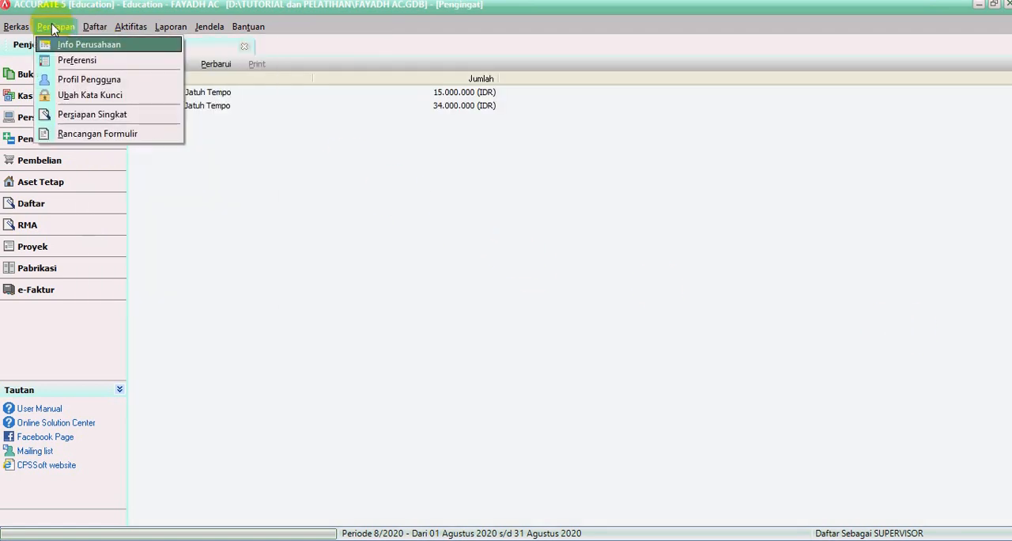
{"action": "left_click", "coordinate": [86, 61]}
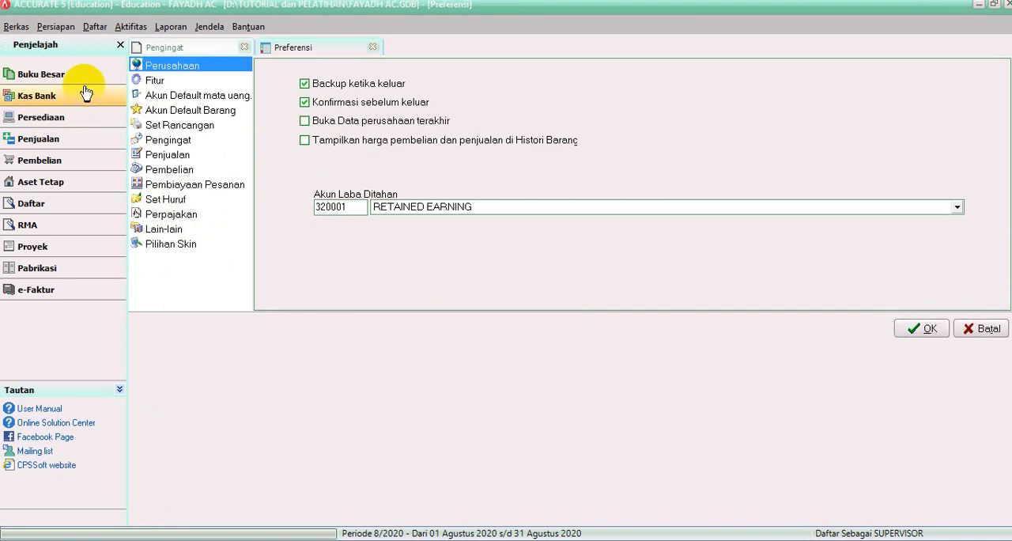
Step: Open Profil Pengguna and examine SUPERVISOR's access rights for purchases, inventory, projects, general ledger, and bank and fixed assets
{"action": "left_click", "coordinate": [58, 28]}
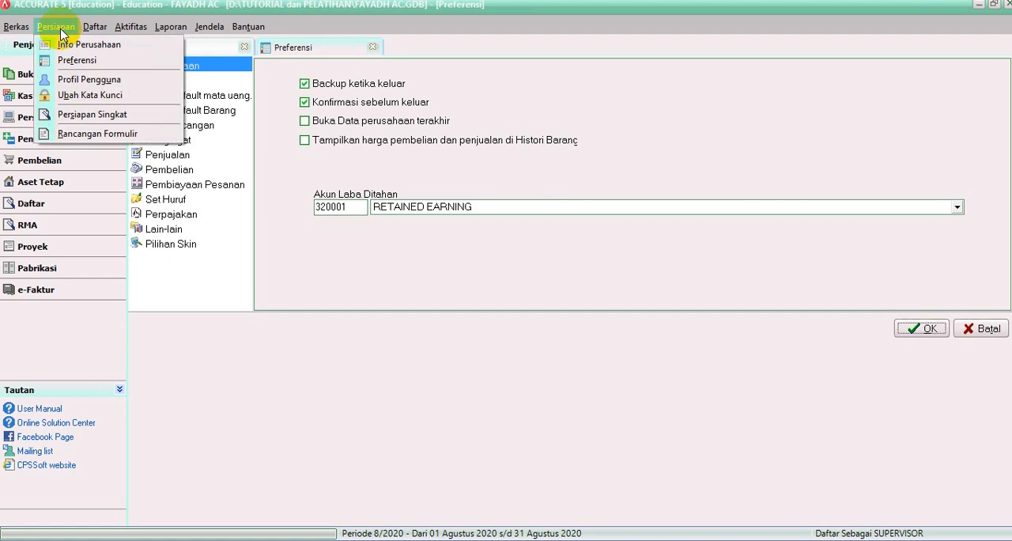
{"action": "left_click", "coordinate": [88, 80]}
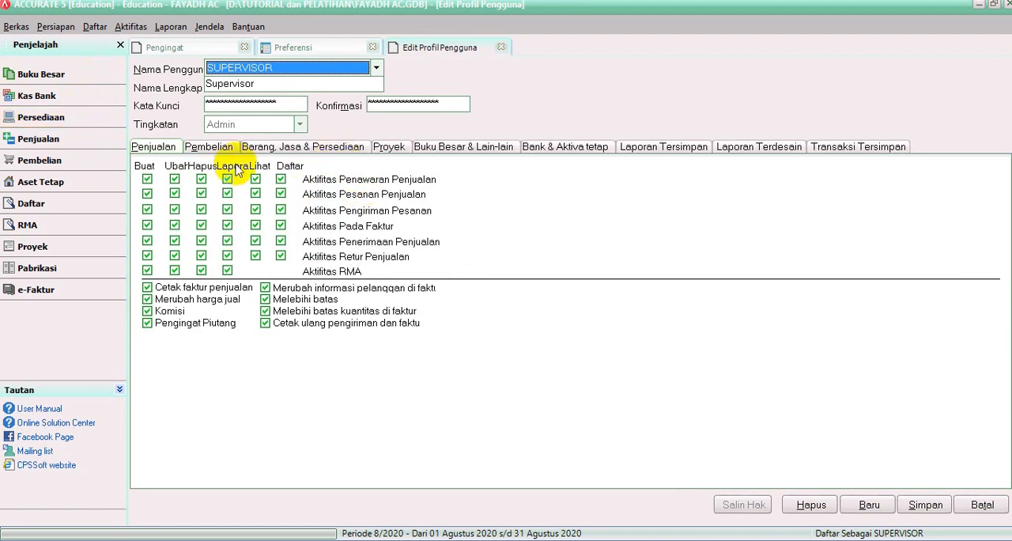
{"action": "left_click", "coordinate": [212, 150]}
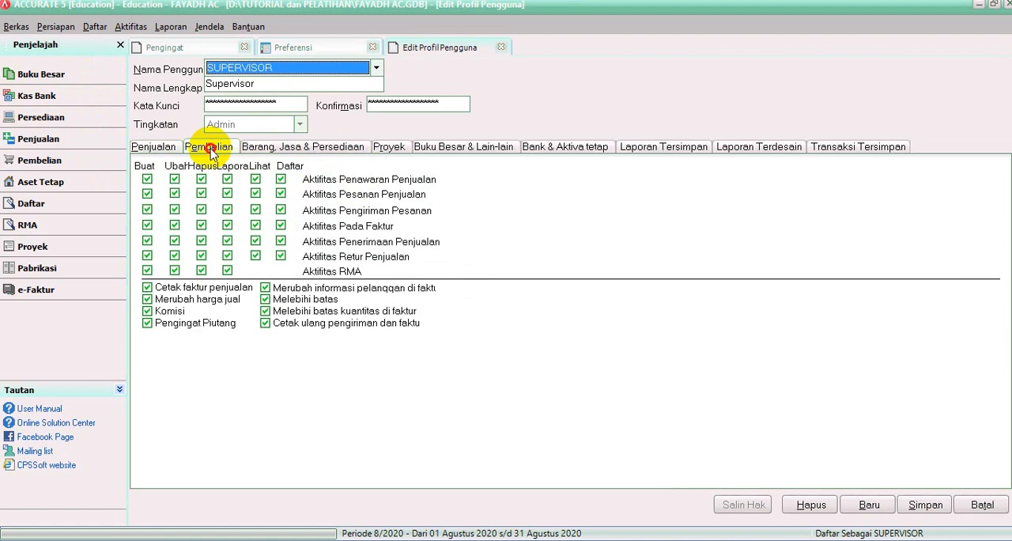
{"action": "left_click", "coordinate": [278, 150]}
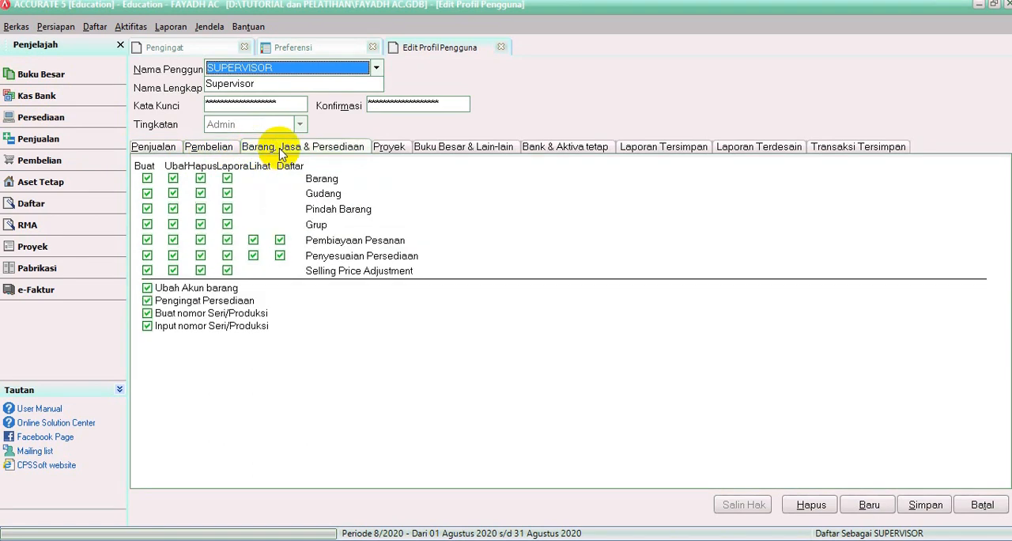
{"action": "left_click", "coordinate": [389, 148]}
{"action": "left_click", "coordinate": [456, 148]}
{"action": "left_click", "coordinate": [600, 155]}
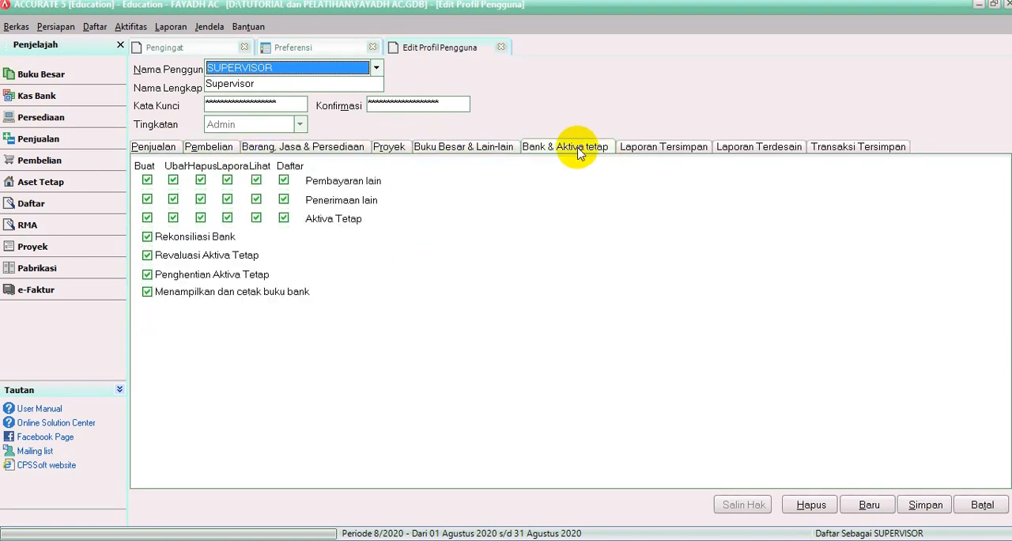
Step: Examine SUPERVISOR's rights for saved reports, designed reports and saved transactions, and go back to the sales rights
{"action": "left_click", "coordinate": [672, 149]}
{"action": "left_click", "coordinate": [747, 148]}
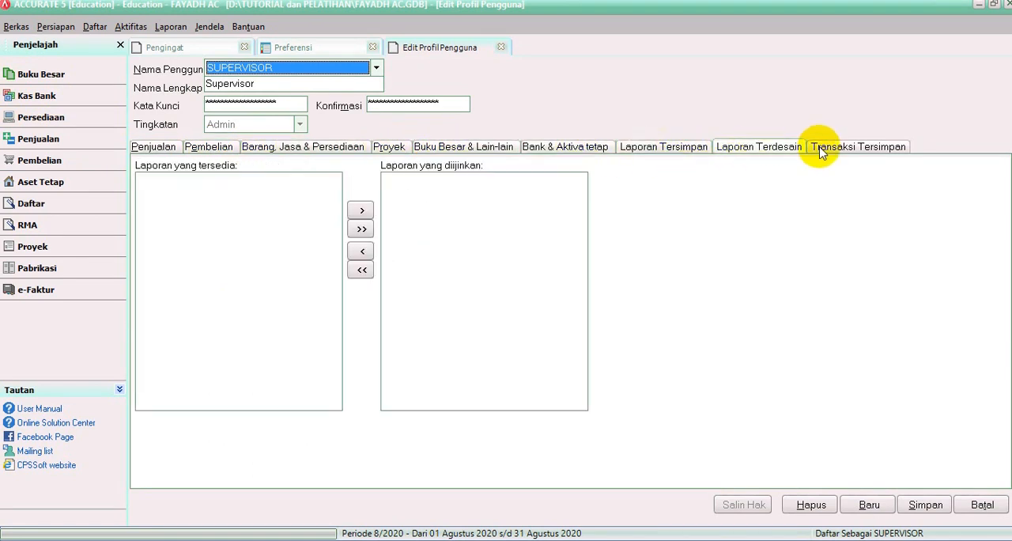
{"action": "left_click", "coordinate": [854, 148]}
{"action": "left_click", "coordinate": [155, 152]}
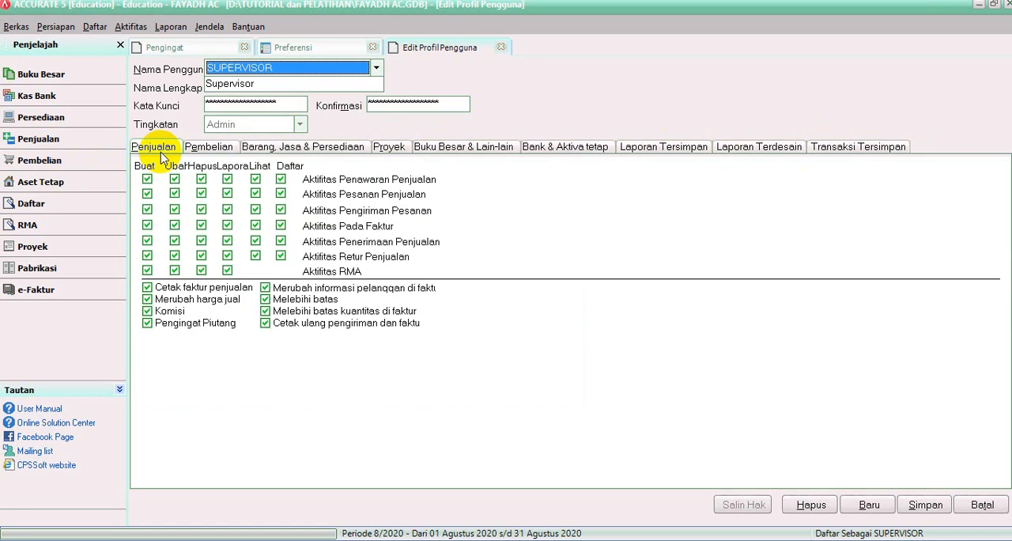
Step: Create a new user profile with user name ADMIN, enter the full name, password and password confirmation, and set Tingkatan to Admin
{"action": "left_click", "coordinate": [864, 512]}
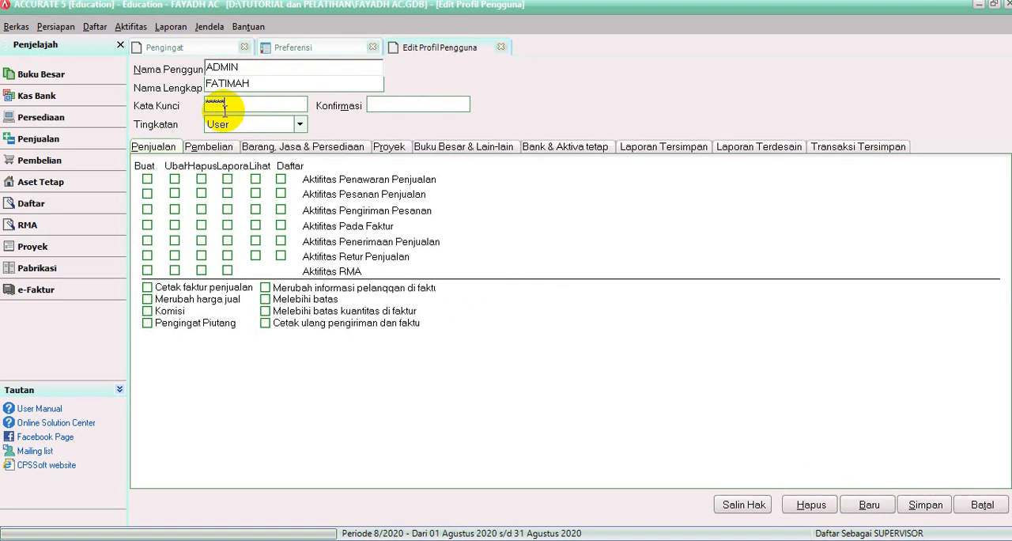
{"action": "left_click", "coordinate": [390, 106]}
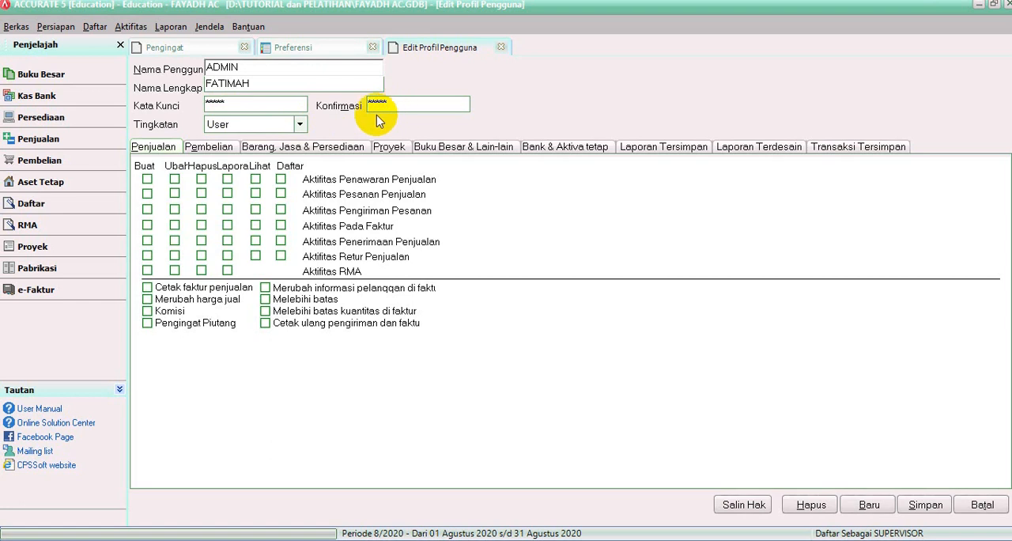
{"action": "left_click", "coordinate": [301, 126]}
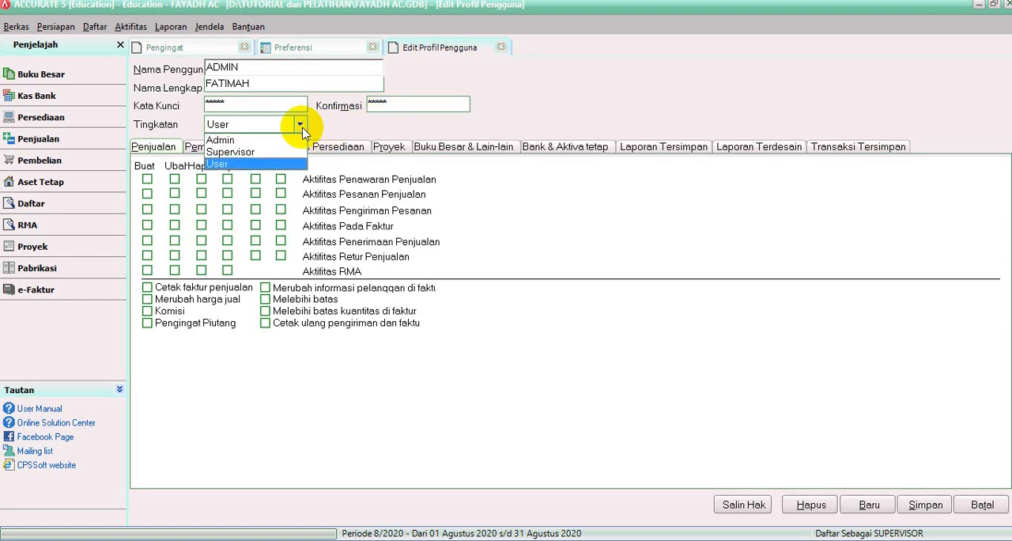
{"action": "left_click", "coordinate": [230, 140]}
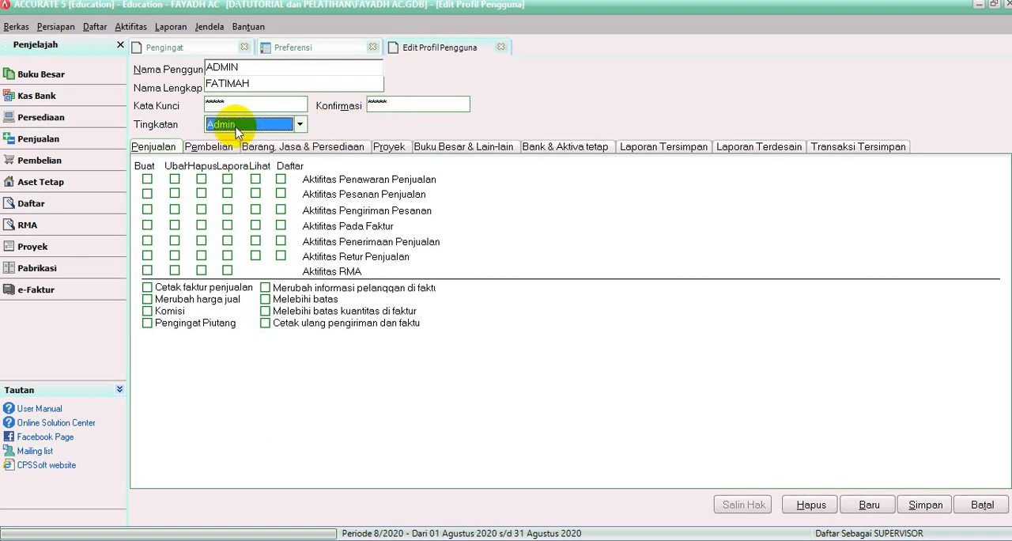
Step: Replace the new profile's user name with the text of its full name and select Admin as its Tingkatan
{"action": "double_click", "coordinate": [261, 84]}
{"action": "key", "text": "ctrl+c"}
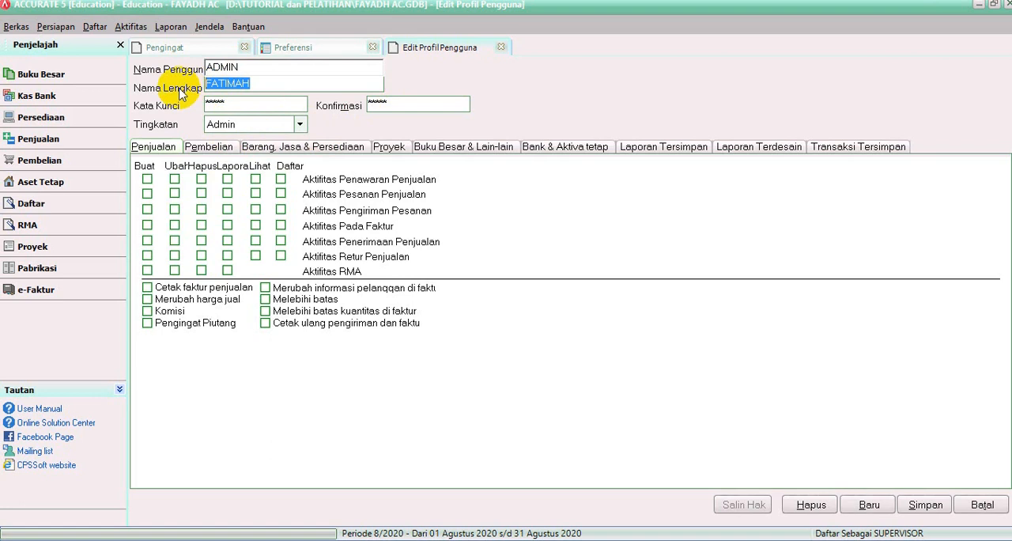
{"action": "double_click", "coordinate": [238, 68]}
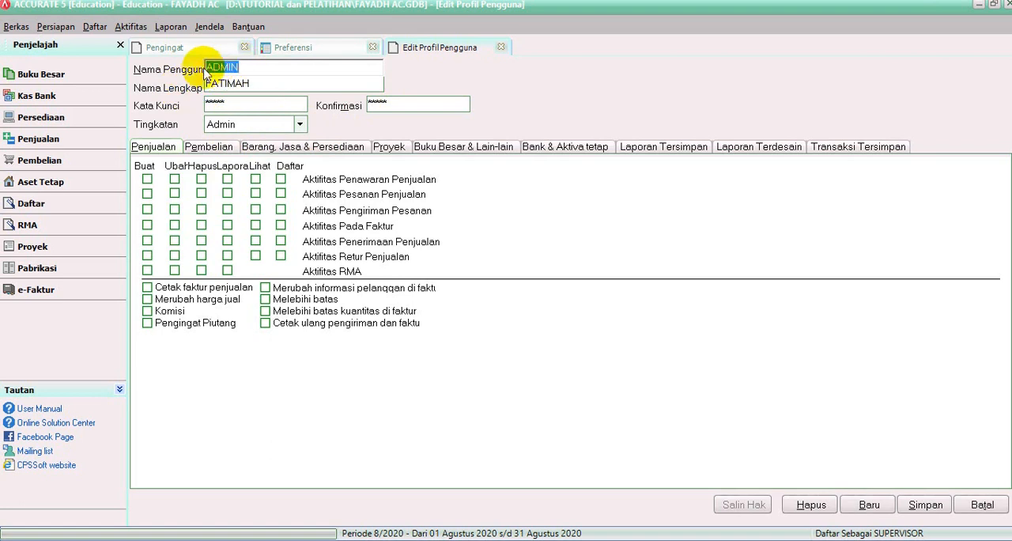
{"action": "key", "text": "ctrl+v"}
{"action": "left_click", "coordinate": [291, 127]}
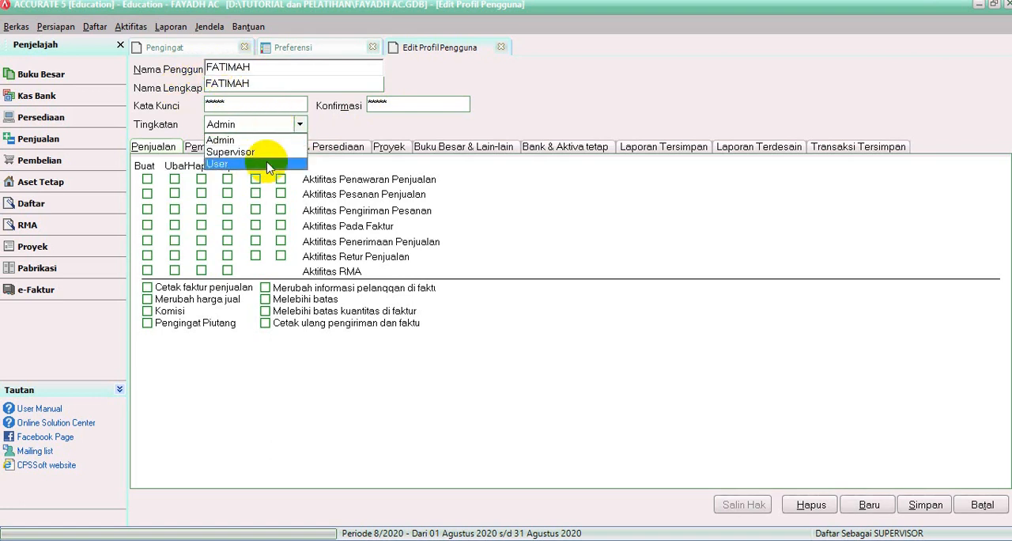
{"action": "left_click", "coordinate": [228, 141]}
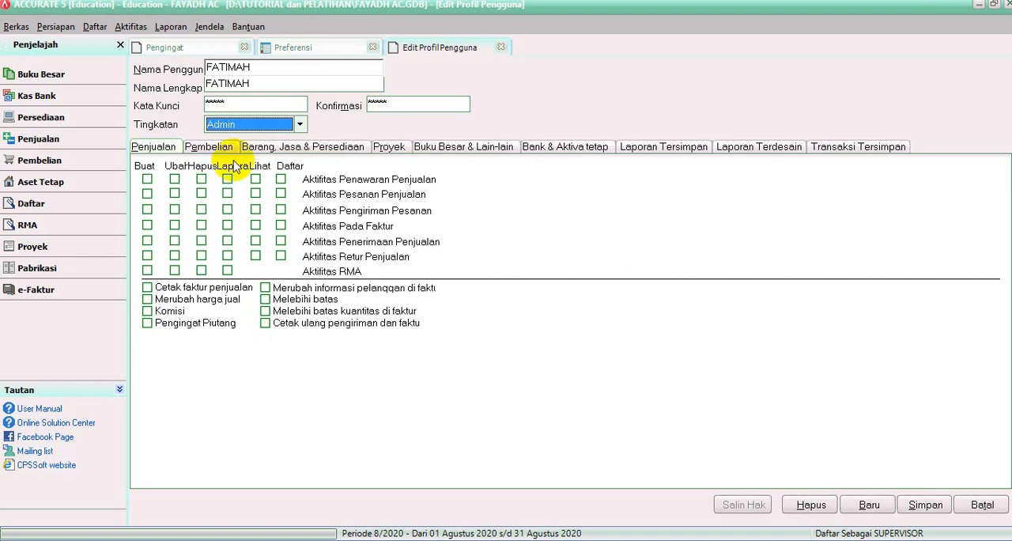
Step: Look through the new profile's rights for purchases, inventory, projects and general ledger, and set its Tingkatan to User
{"action": "left_click", "coordinate": [202, 147]}
{"action": "left_click", "coordinate": [268, 148]}
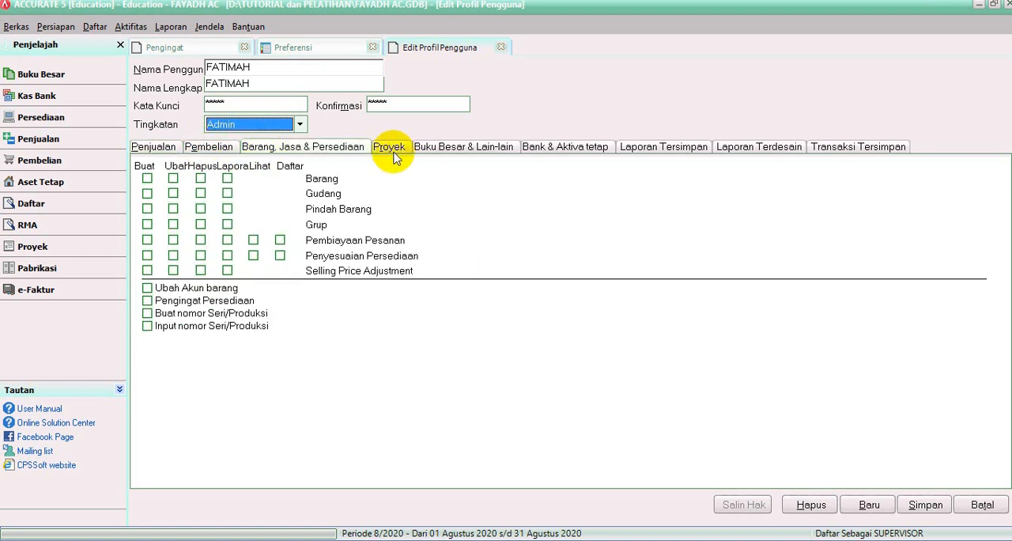
{"action": "left_click", "coordinate": [389, 147]}
{"action": "left_click", "coordinate": [455, 147]}
{"action": "left_click", "coordinate": [154, 147]}
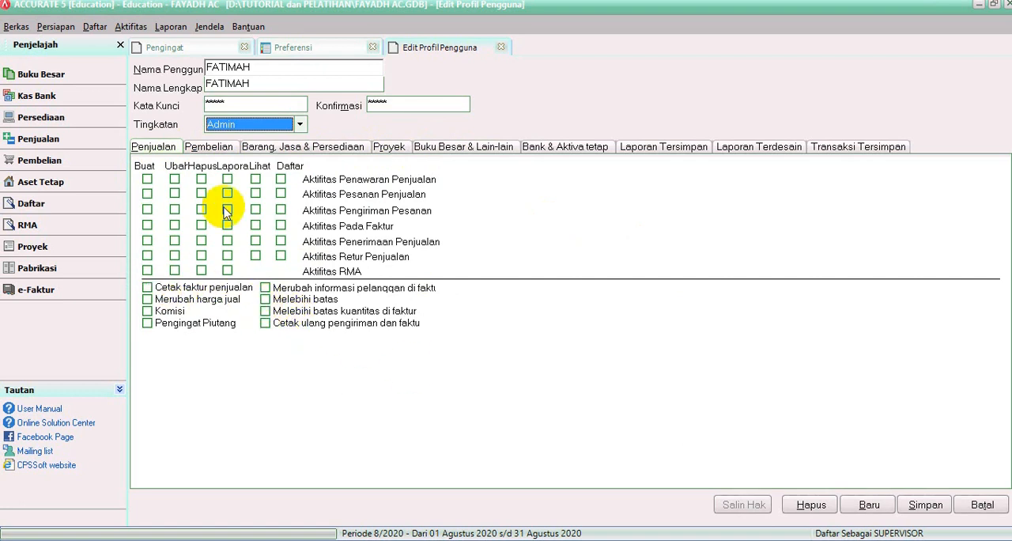
{"action": "left_click", "coordinate": [205, 152]}
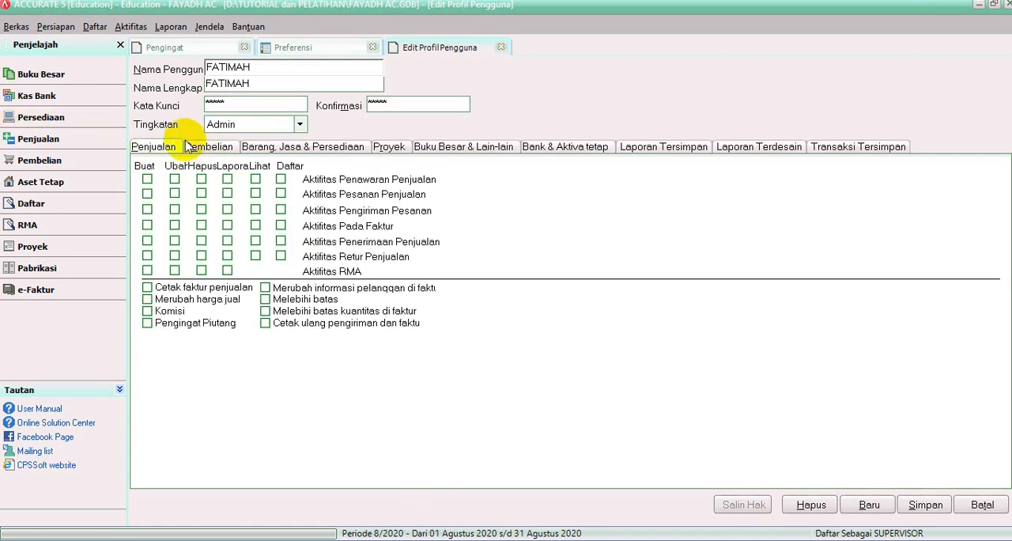
{"action": "left_click", "coordinate": [301, 126]}
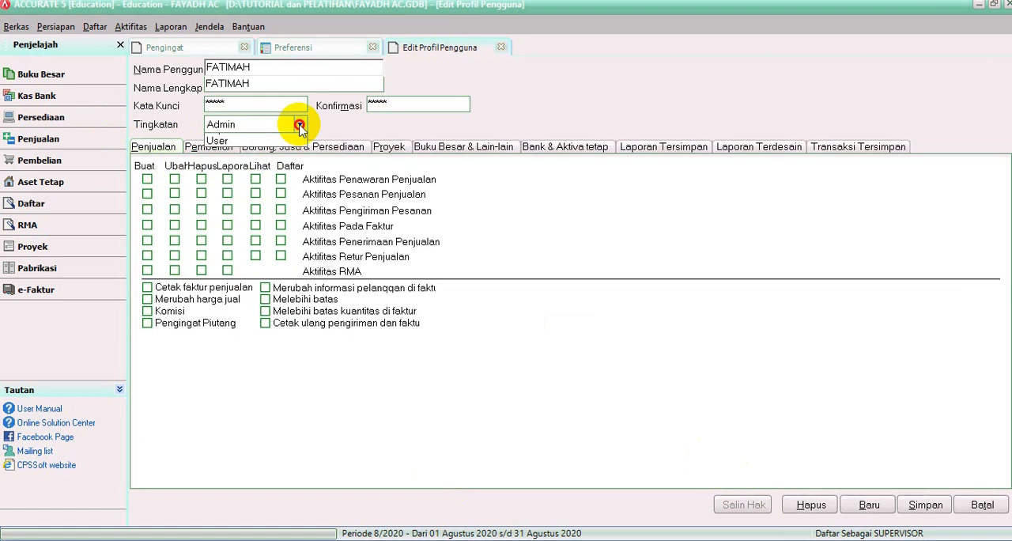
{"action": "left_click", "coordinate": [222, 163]}
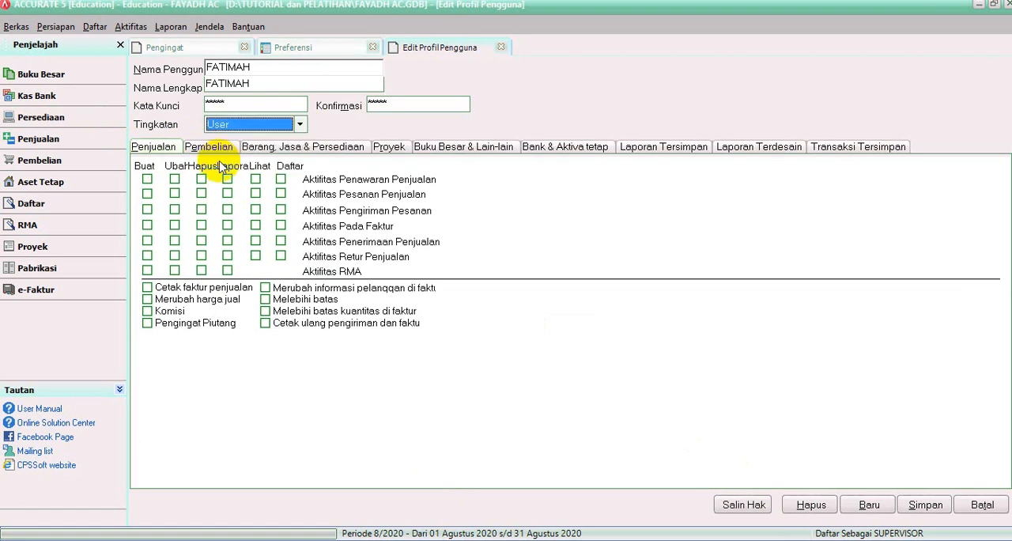
Step: Grant the new profile the Buat right for all sales activities and for Aktifitas Permintaan Barang under purchases
{"action": "left_click", "coordinate": [147, 180]}
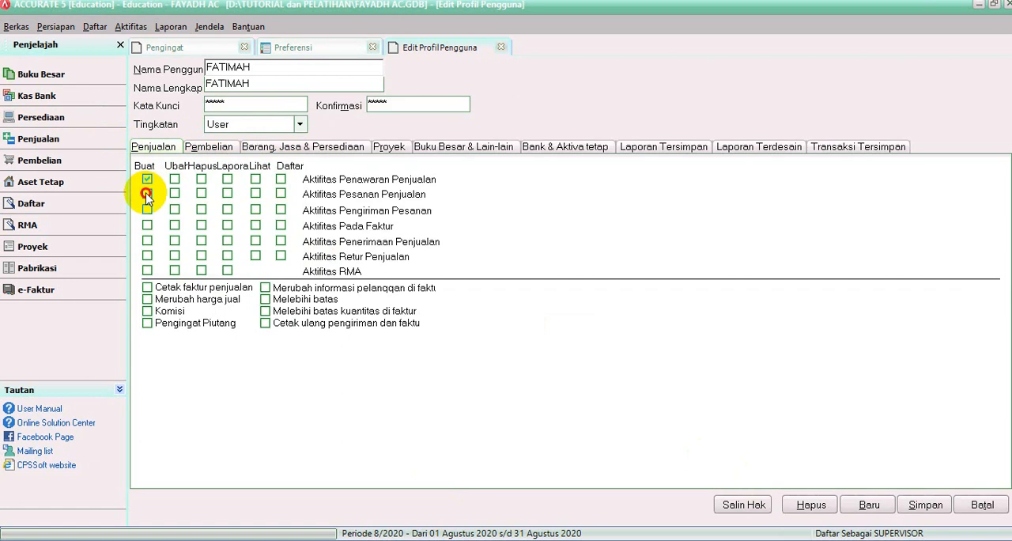
{"action": "left_click", "coordinate": [147, 194]}
{"action": "left_click", "coordinate": [147, 211]}
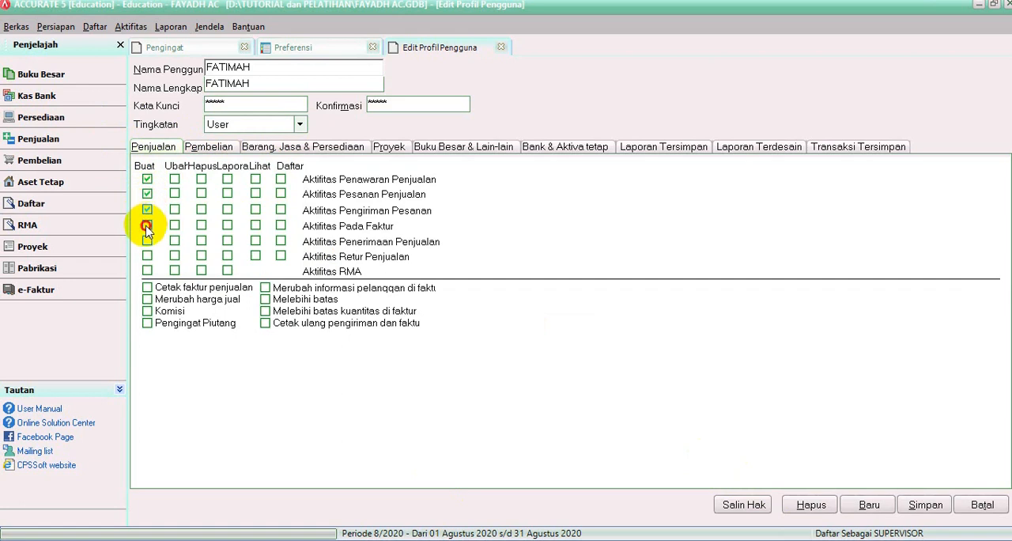
{"action": "left_click", "coordinate": [147, 226]}
{"action": "left_click", "coordinate": [147, 241]}
{"action": "left_click", "coordinate": [147, 270]}
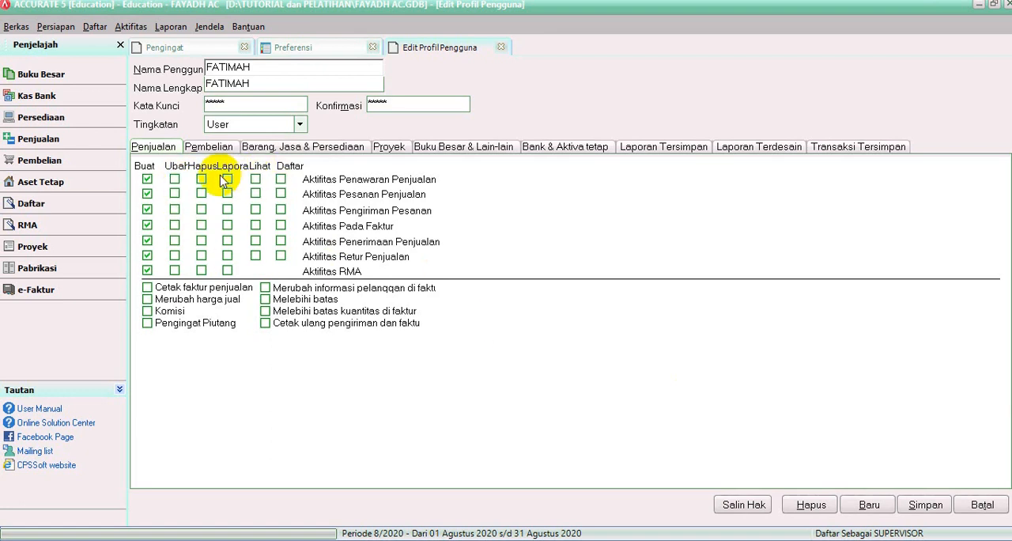
{"action": "left_click", "coordinate": [202, 145]}
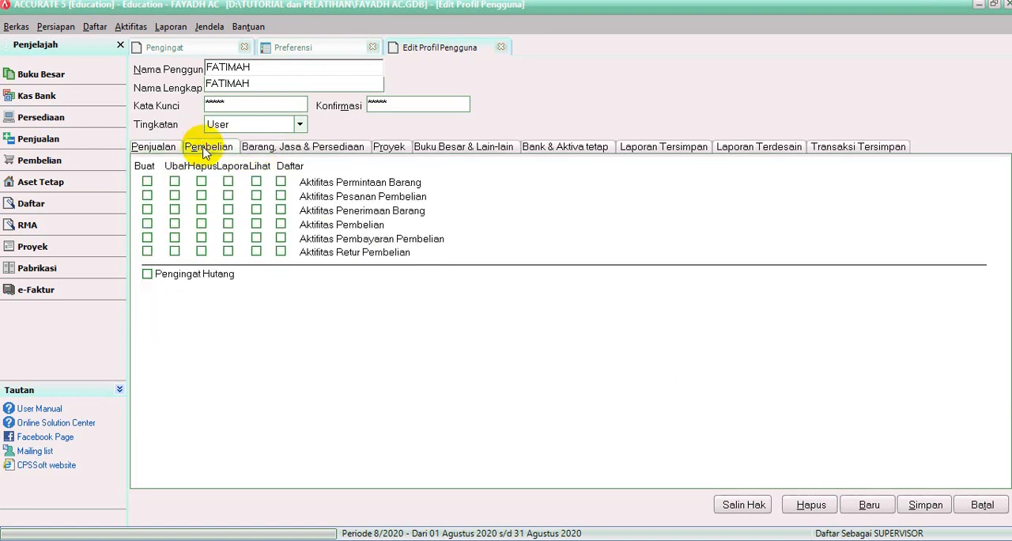
{"action": "left_click", "coordinate": [147, 182]}
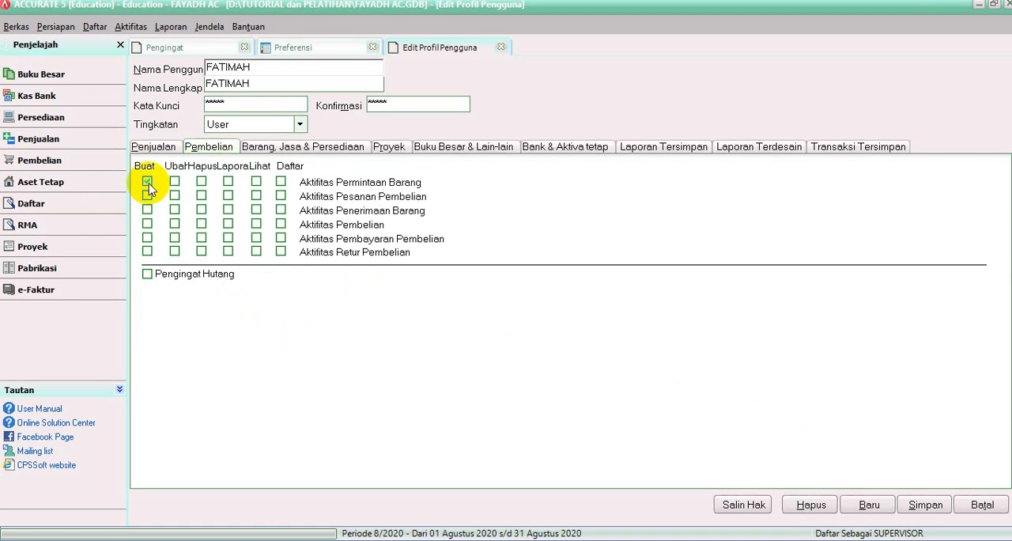
Step: Grant the Lihat right for all sales activities from Penawaran Penjualan to Retur Penjualan, and save the new user profile
{"action": "left_click", "coordinate": [150, 146]}
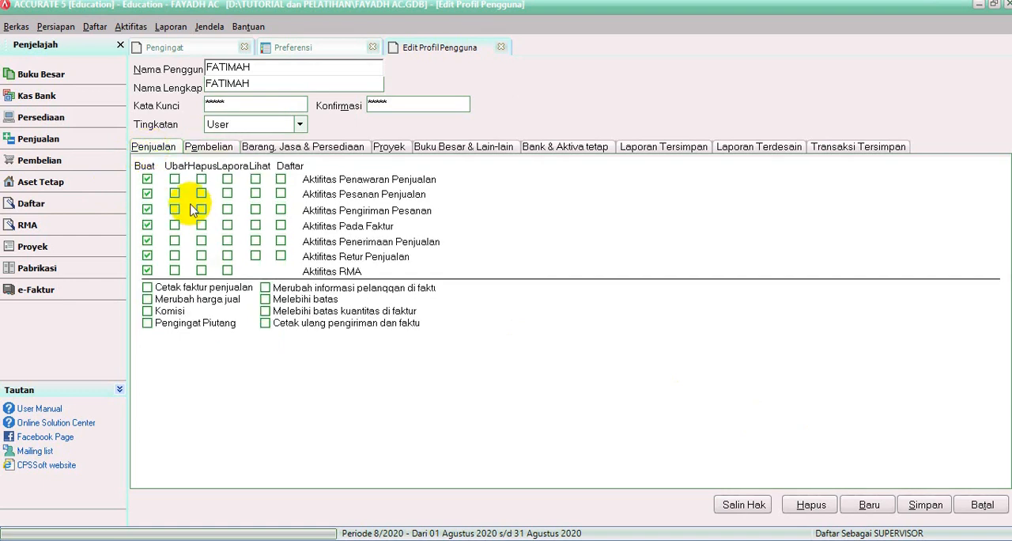
{"action": "left_click", "coordinate": [256, 180]}
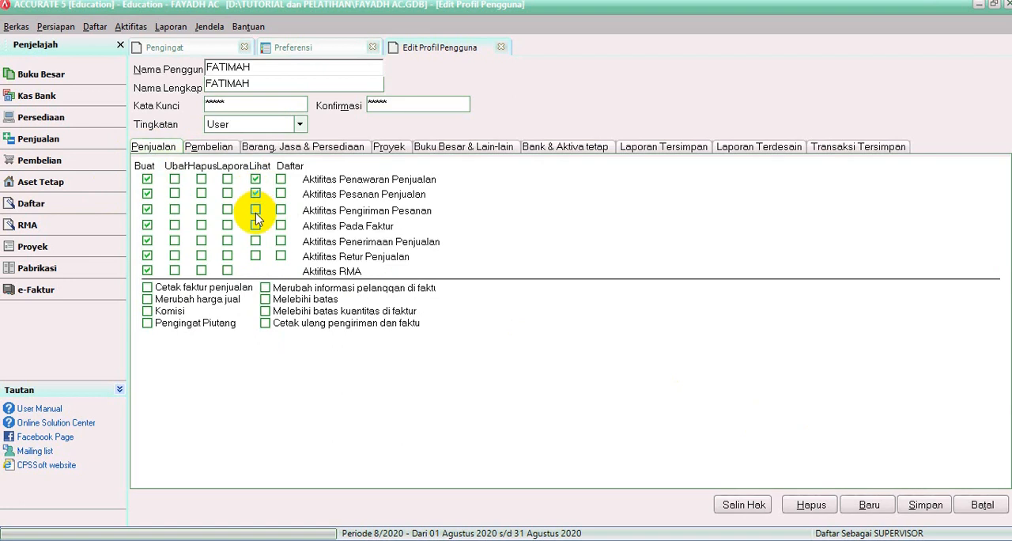
{"action": "left_click", "coordinate": [256, 209]}
{"action": "left_click", "coordinate": [255, 226]}
{"action": "left_click", "coordinate": [256, 241]}
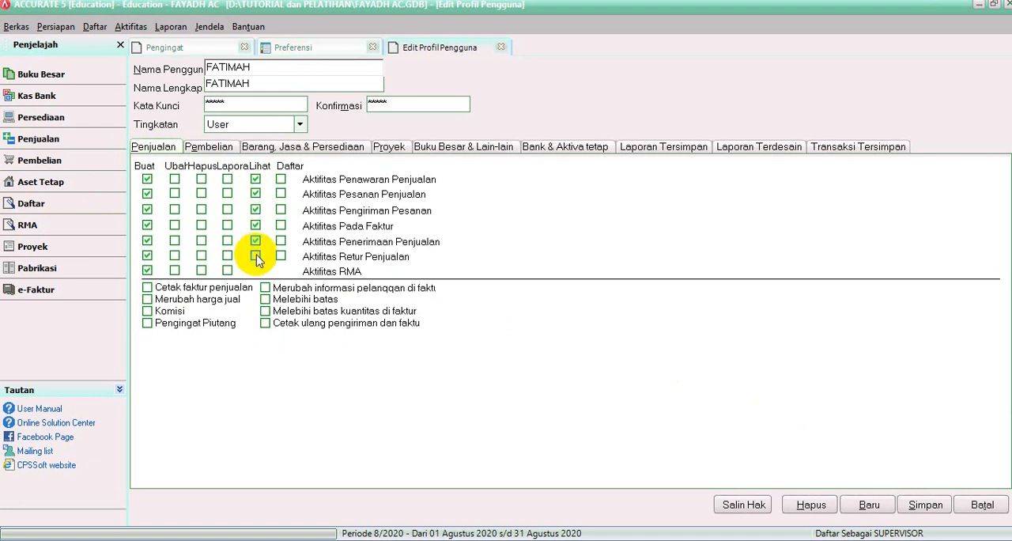
{"action": "left_click", "coordinate": [255, 255]}
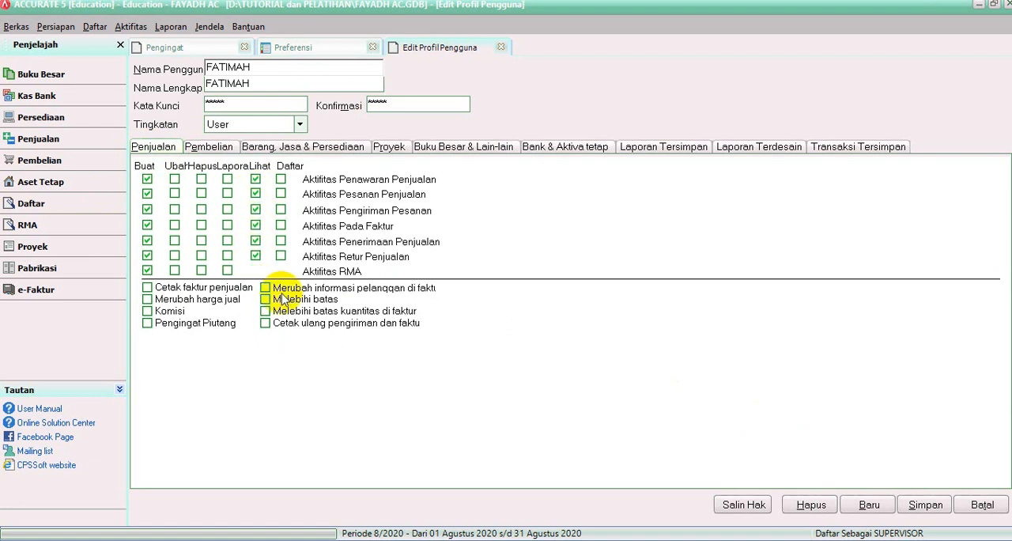
{"action": "left_click", "coordinate": [921, 506]}
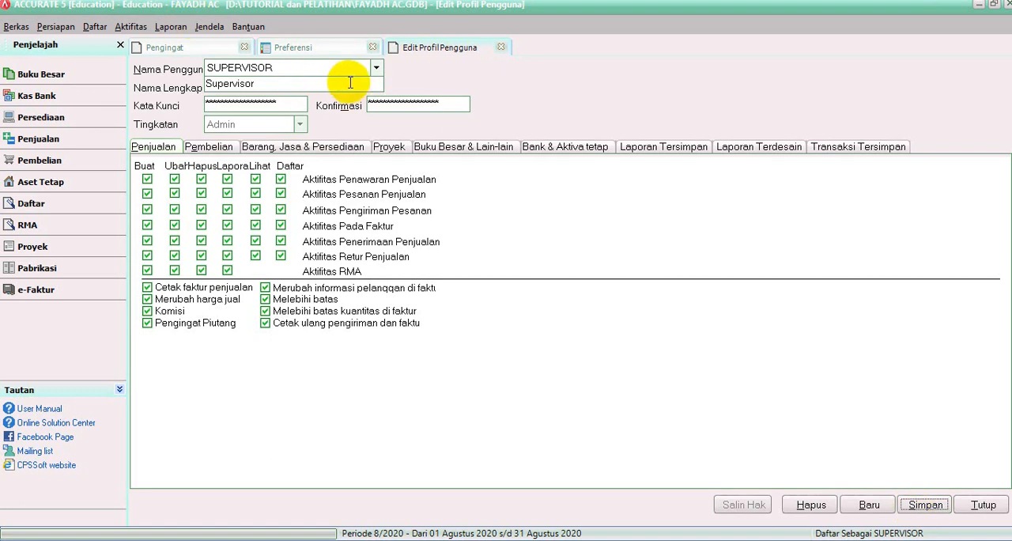
Step: Check the list of user names for the new user, bring up a blank profile, and close the profile editor without saving
{"action": "left_click", "coordinate": [377, 70]}
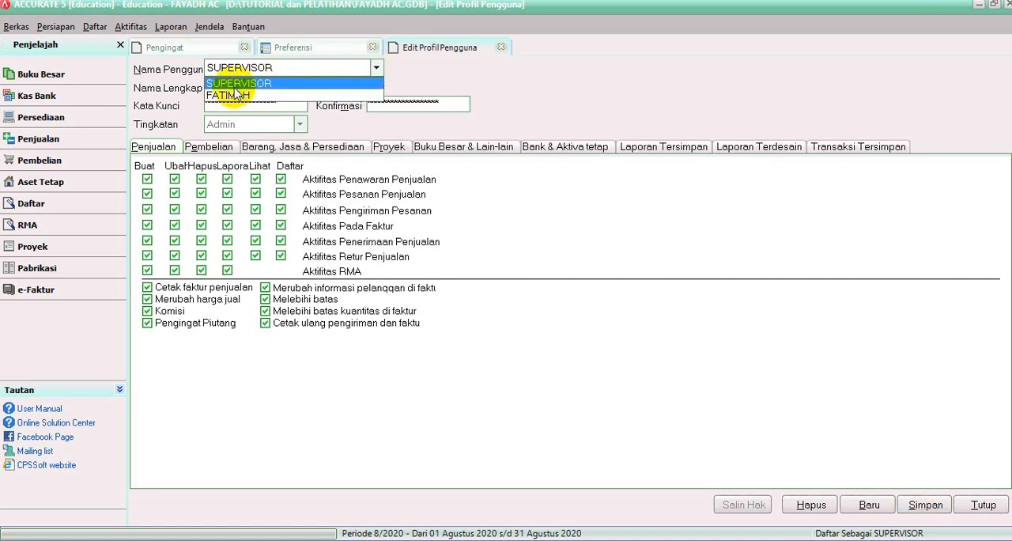
{"action": "left_click", "coordinate": [595, 86]}
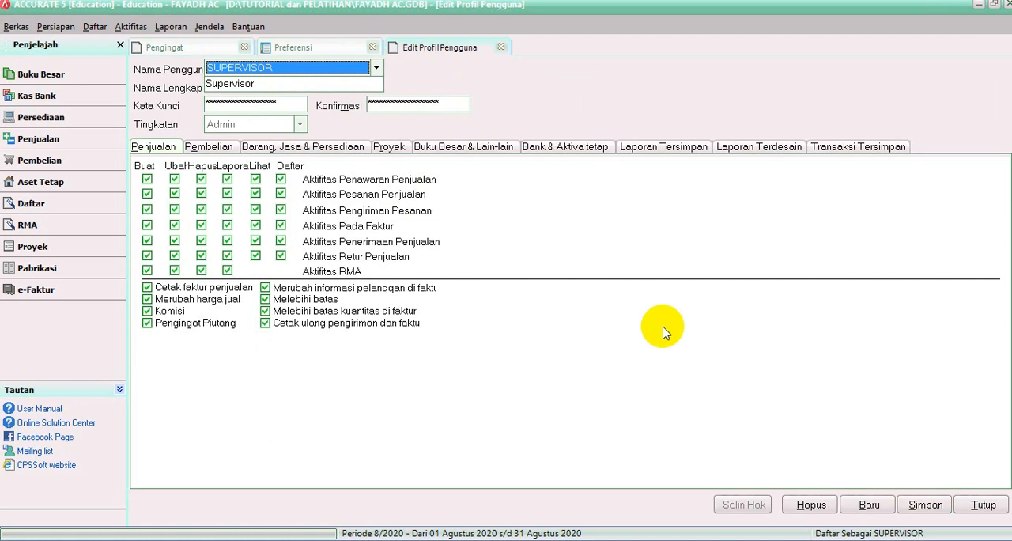
{"action": "left_click", "coordinate": [865, 509]}
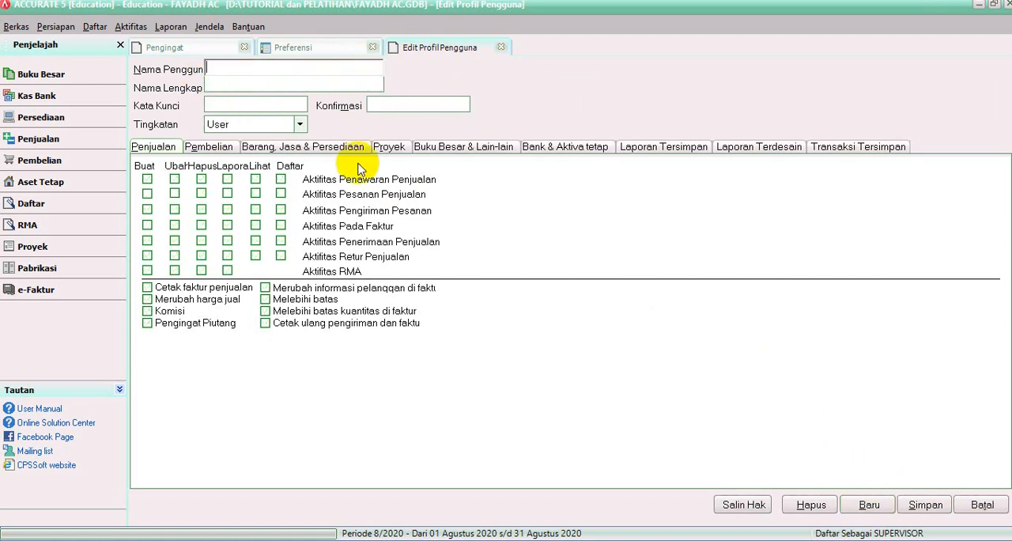
{"action": "left_click", "coordinate": [501, 47]}
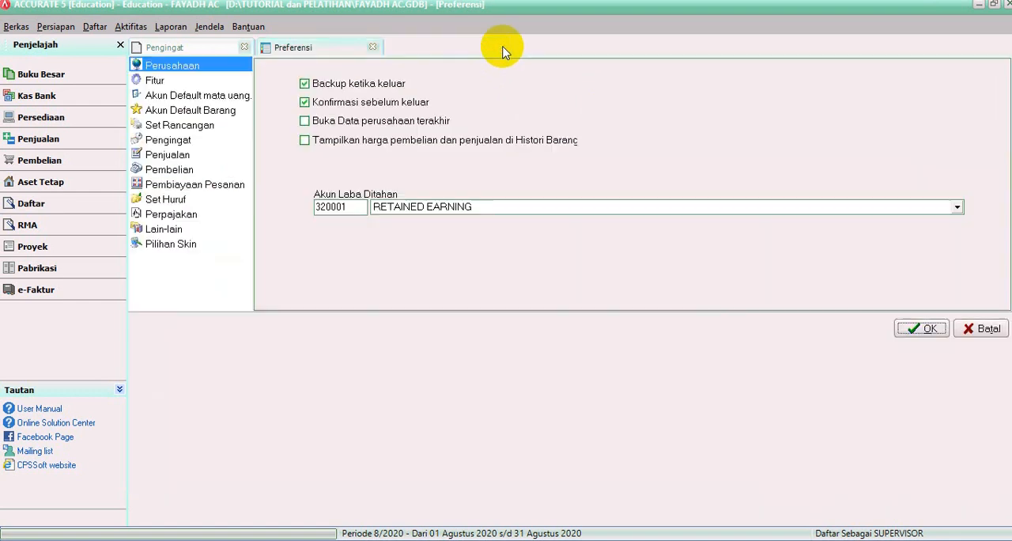
Step: Reopen Profil Pengguna and select the newly created user to view that profile
{"action": "left_click", "coordinate": [53, 26]}
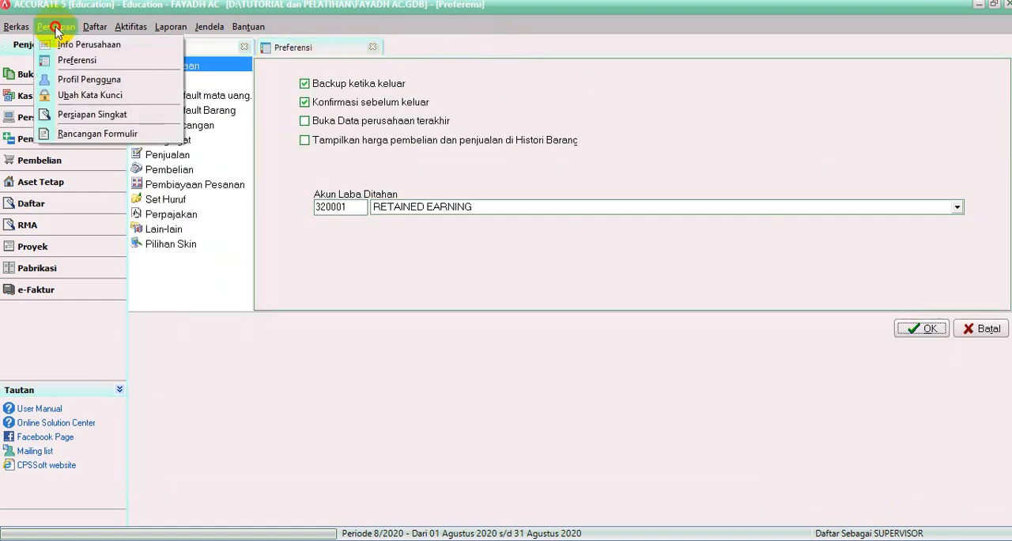
{"action": "left_click", "coordinate": [75, 80]}
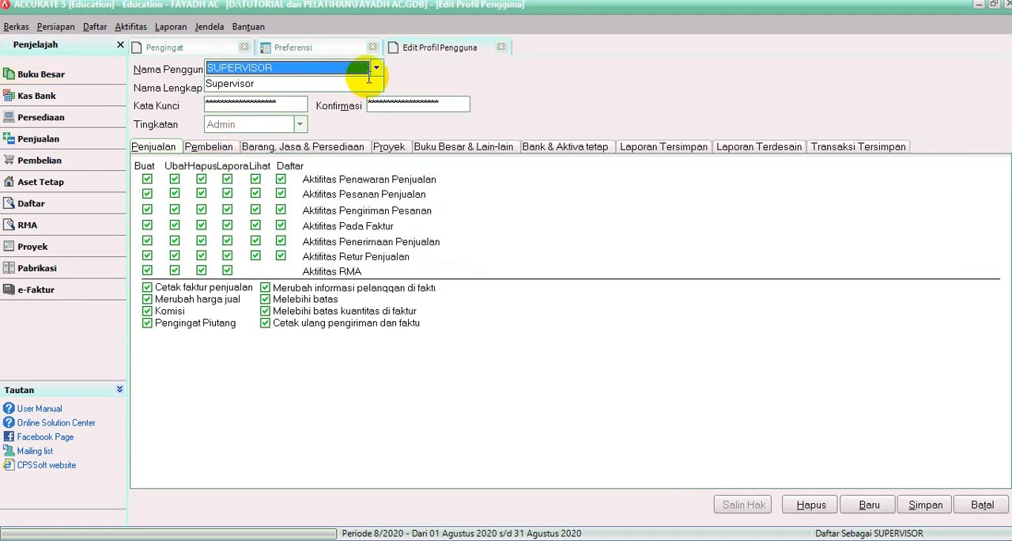
{"action": "left_click", "coordinate": [376, 68]}
{"action": "left_click", "coordinate": [242, 95]}
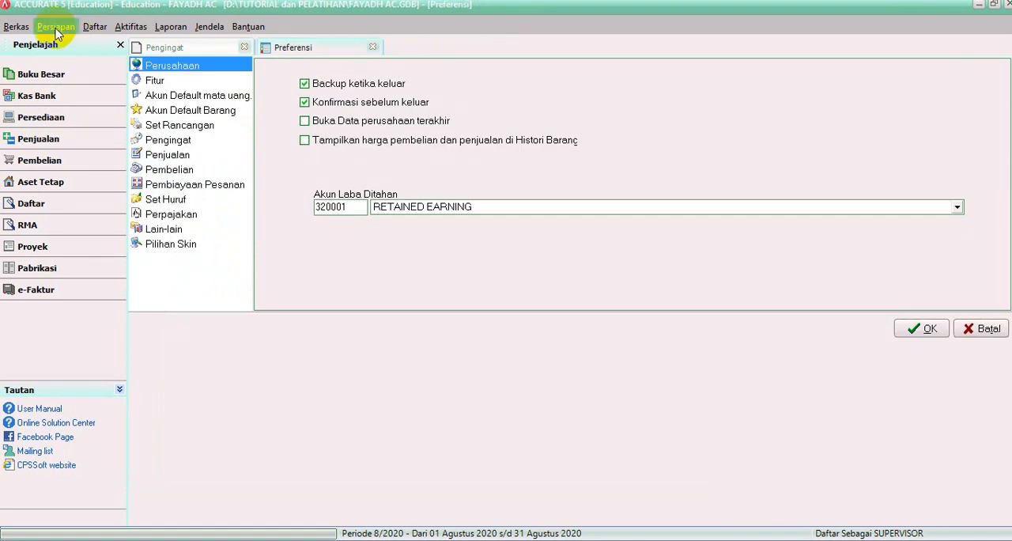
Step: Open Rancangan Formulir to view the form design types, and bring up the Persiapan commands again
{"action": "left_click", "coordinate": [55, 27]}
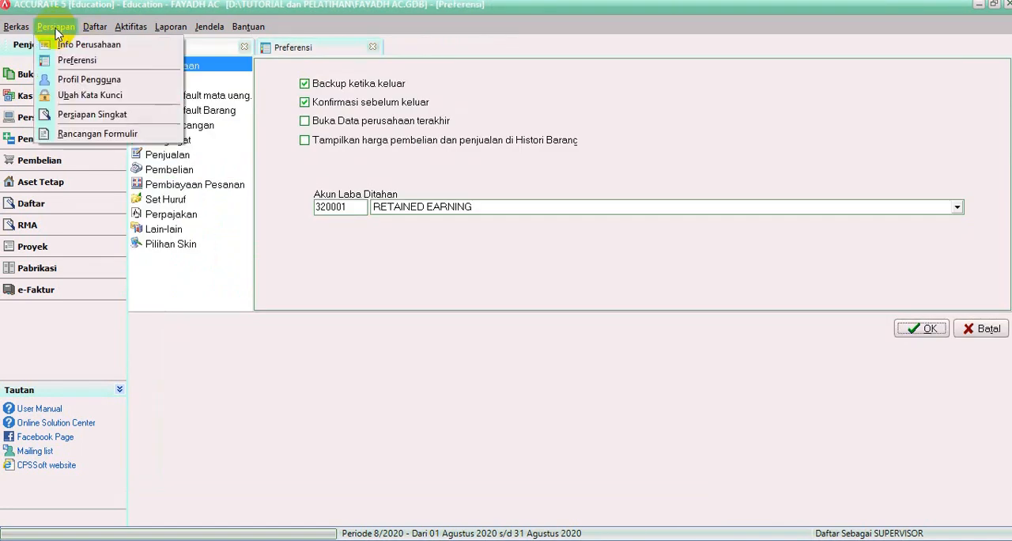
{"action": "left_click", "coordinate": [72, 133]}
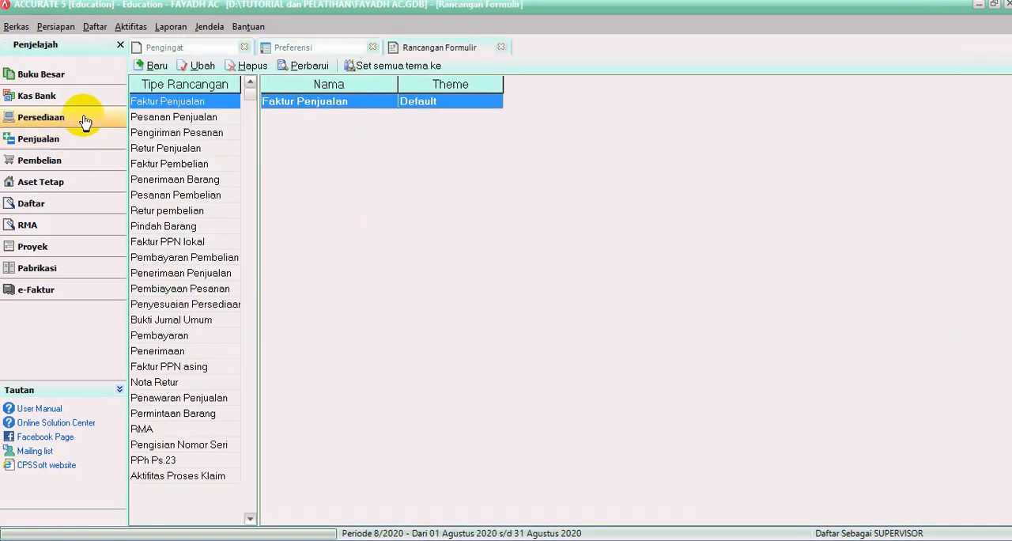
{"action": "left_click", "coordinate": [52, 29]}
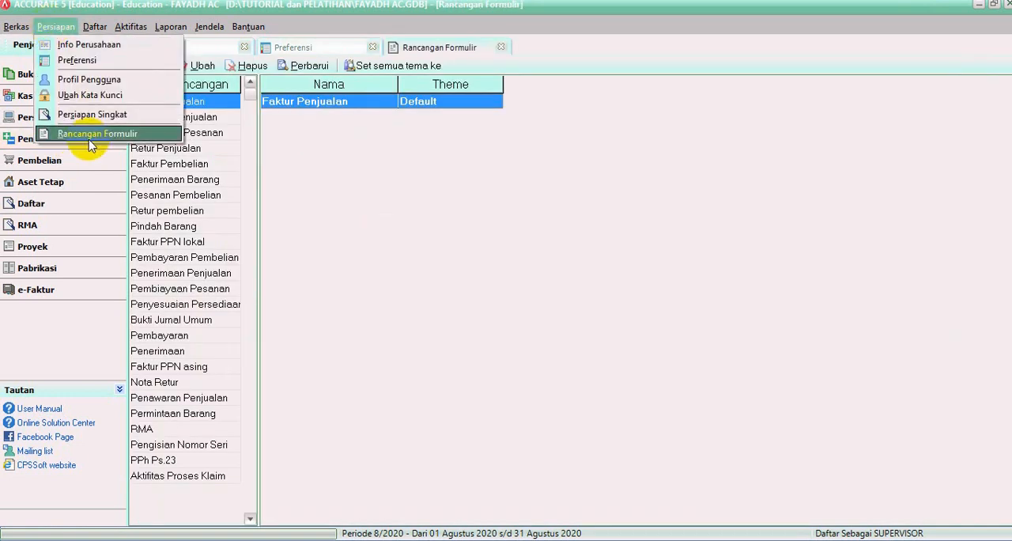
Step: Open the Faktur Penjualan form design and review its Kepala, Kepala tambahan and Detil field options
{"action": "left_click", "coordinate": [316, 106]}
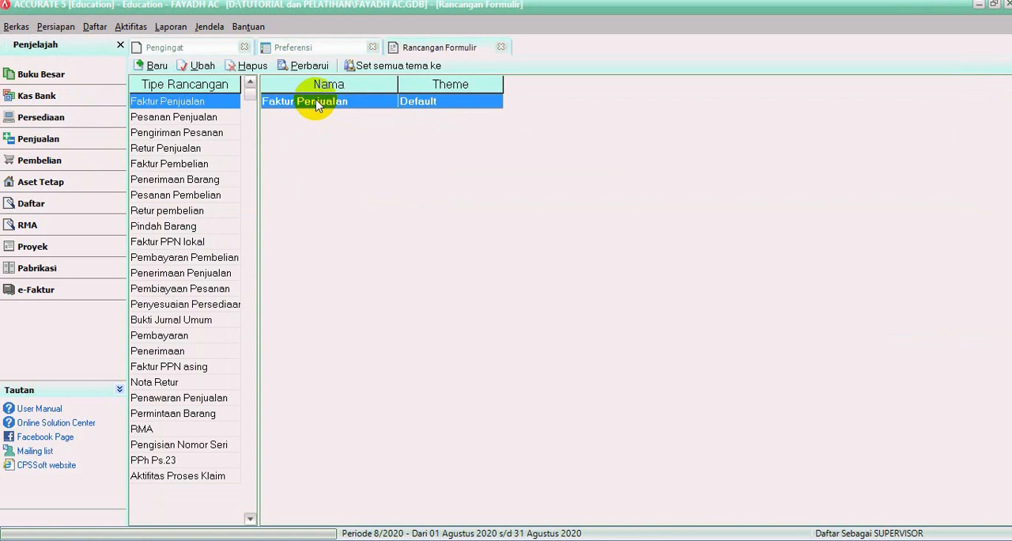
{"action": "double_click", "coordinate": [313, 105]}
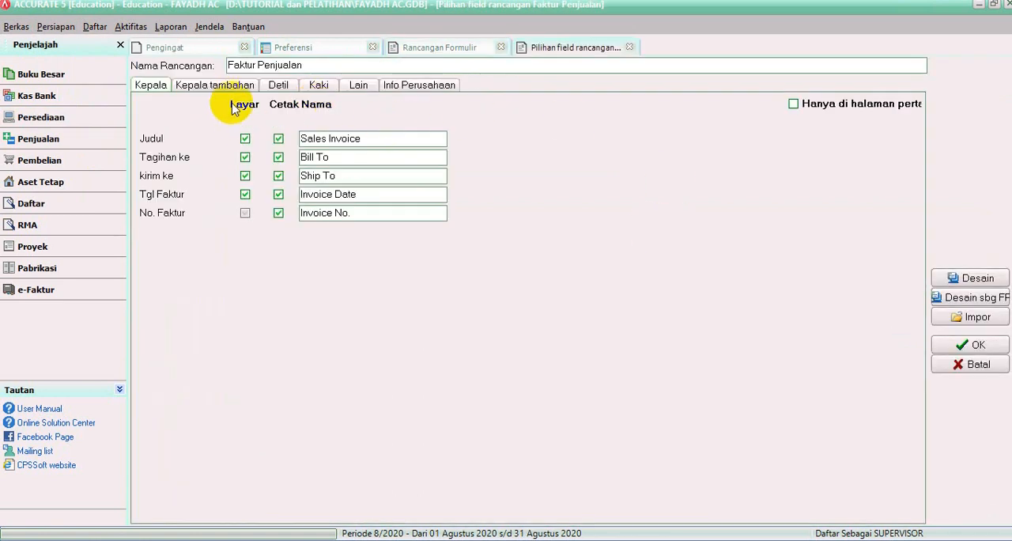
{"action": "left_click", "coordinate": [225, 88]}
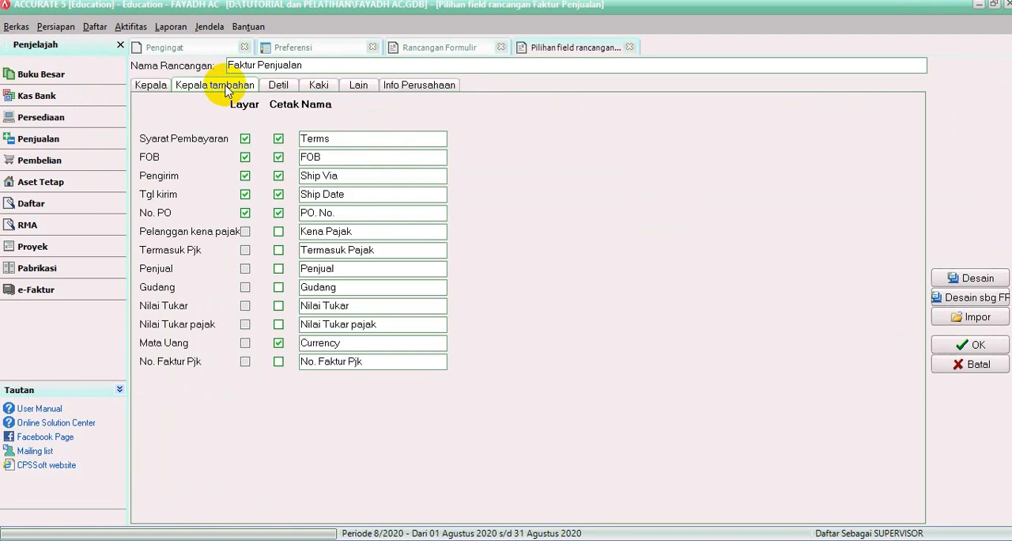
{"action": "left_click", "coordinate": [277, 85]}
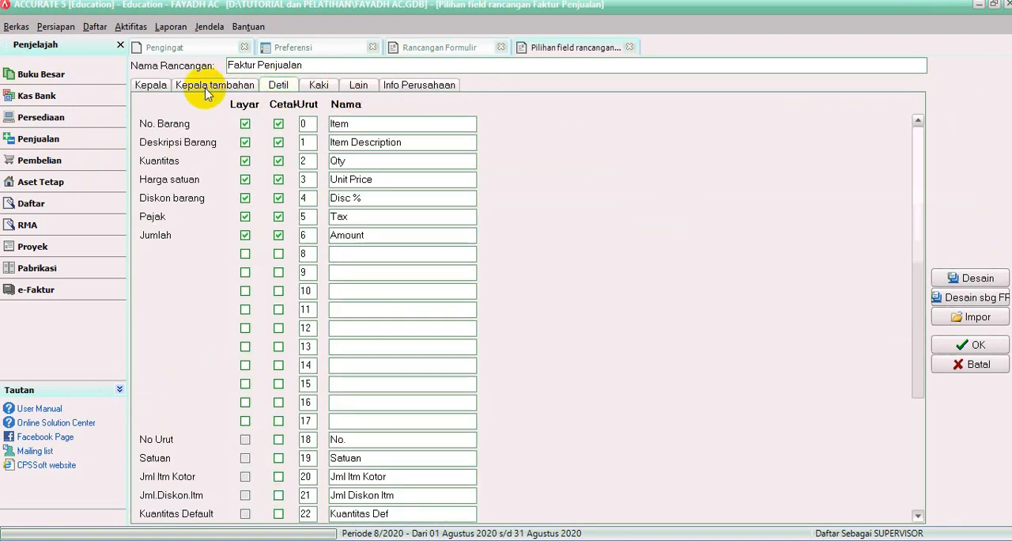
{"action": "left_click", "coordinate": [150, 85]}
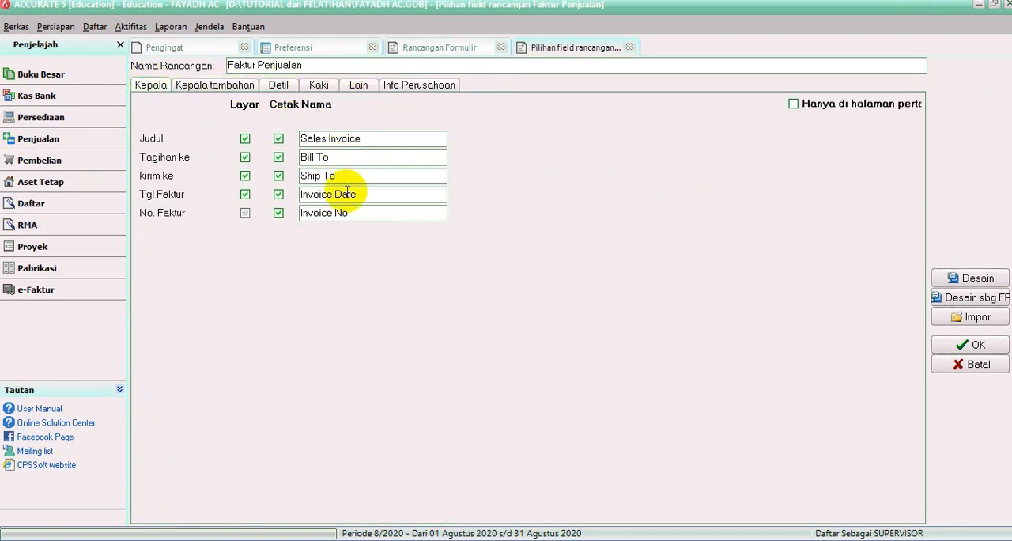
Step: Try excluding Tgl Faktur and No. Faktur from the printed invoice header, and re-enable printing for both fields
{"action": "left_click", "coordinate": [279, 214]}
{"action": "left_click", "coordinate": [279, 195]}
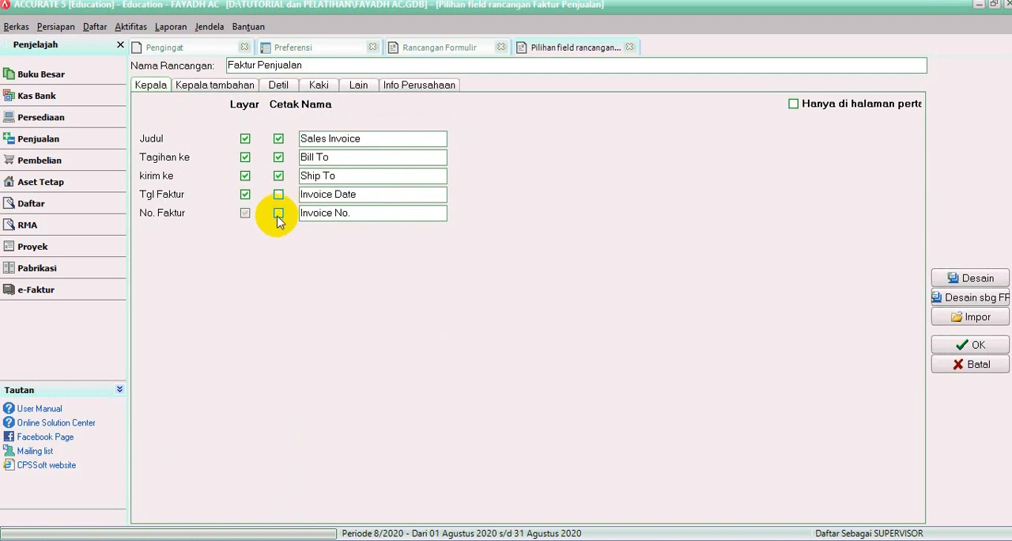
{"action": "left_click", "coordinate": [279, 213]}
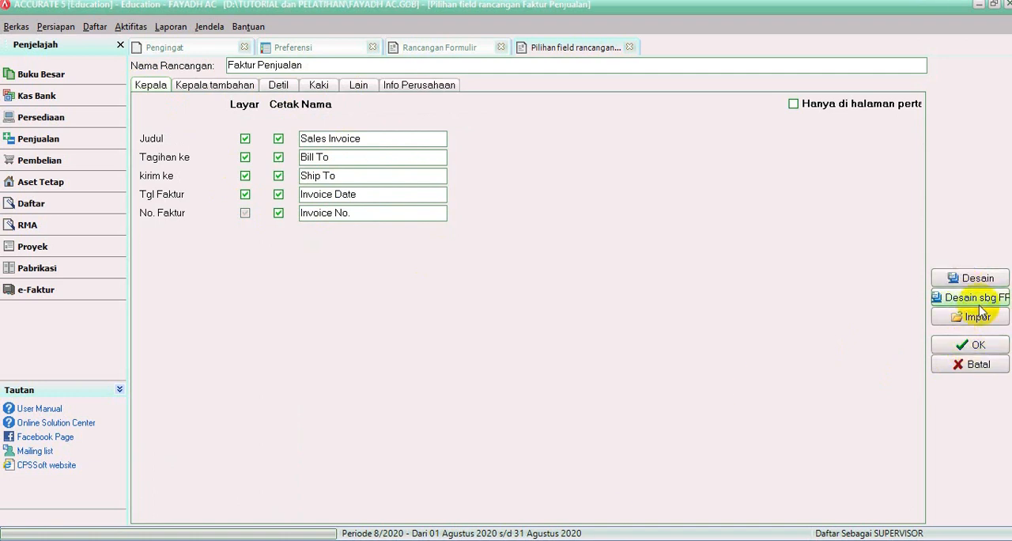
Step: View the Faktur Penjualan layout in the form designer, inspect the Item Description field's text, and close the designer
{"action": "left_click", "coordinate": [973, 281]}
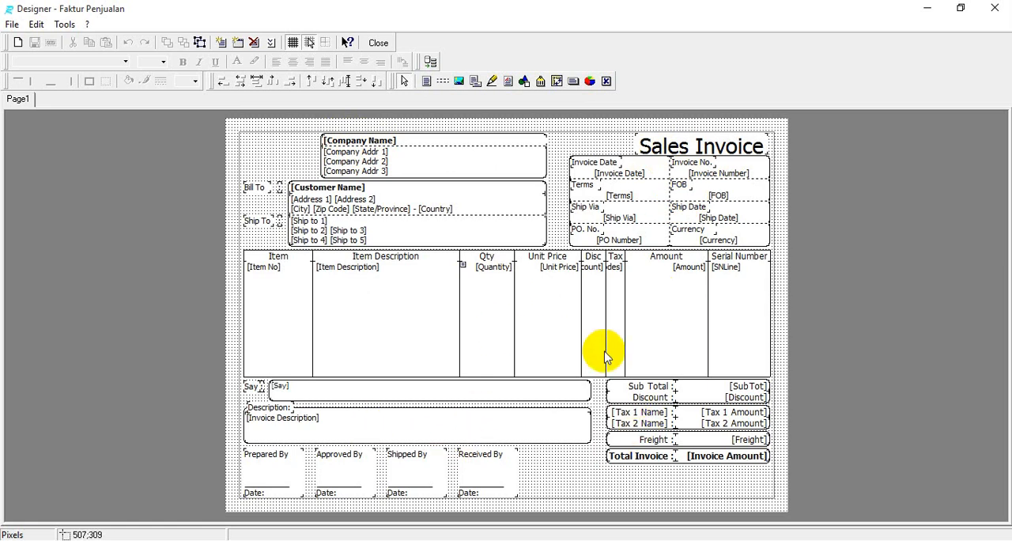
{"action": "double_click", "coordinate": [459, 289]}
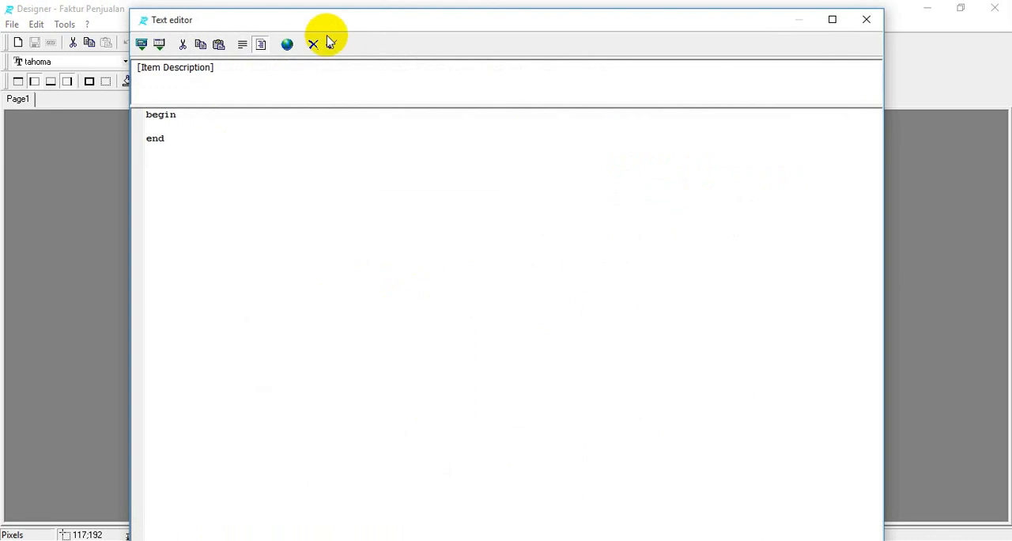
{"action": "left_click", "coordinate": [870, 27]}
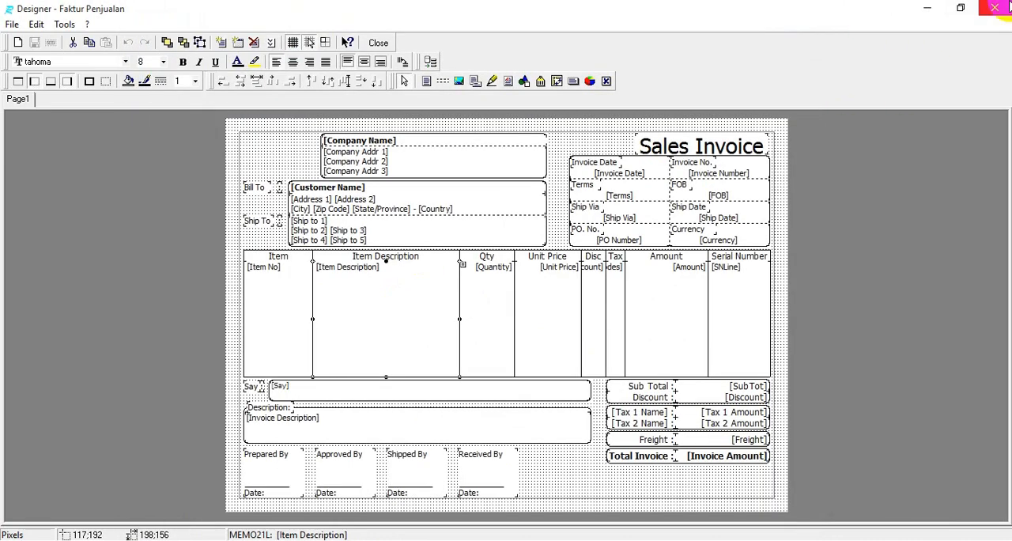
{"action": "left_click", "coordinate": [995, 8]}
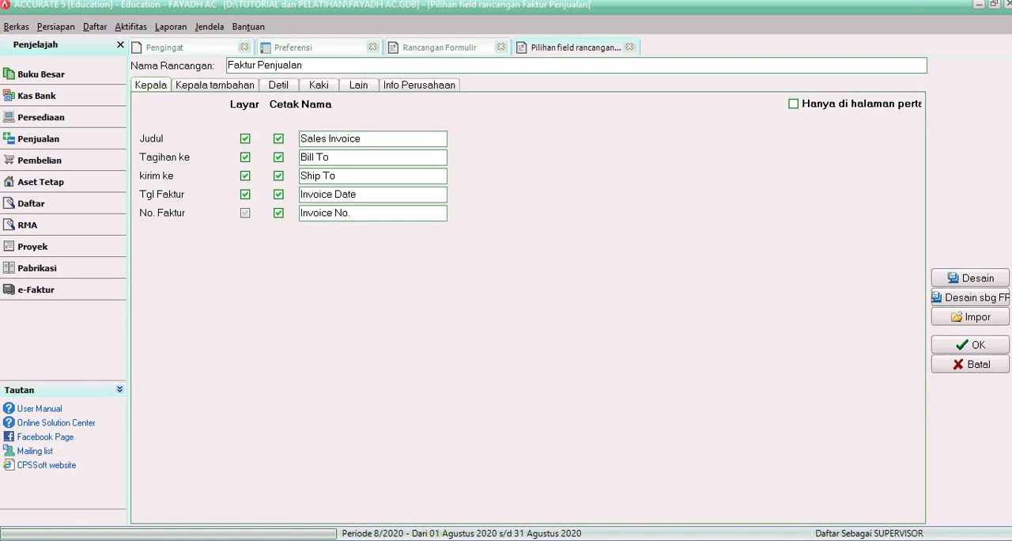
{"action": "left_click", "coordinate": [57, 27]}
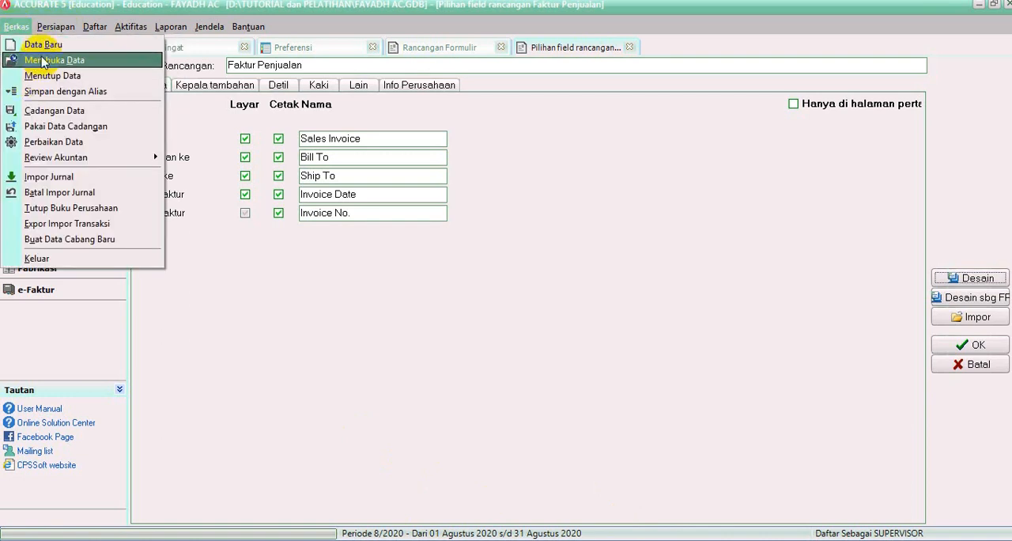
{"action": "mouse_move", "coordinate": [56, 28]}
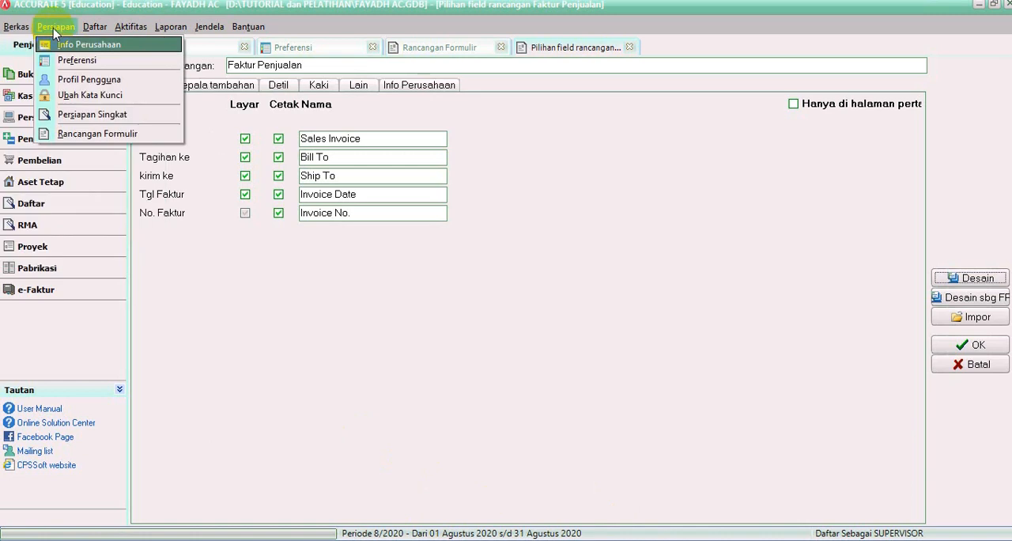
{"action": "mouse_move", "coordinate": [87, 34]}
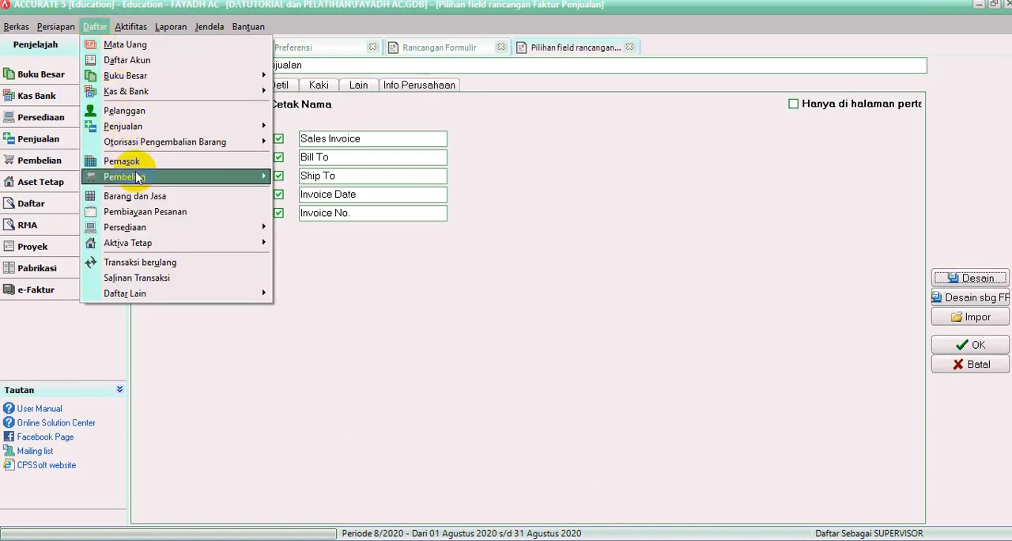
{"action": "mouse_move", "coordinate": [132, 26]}
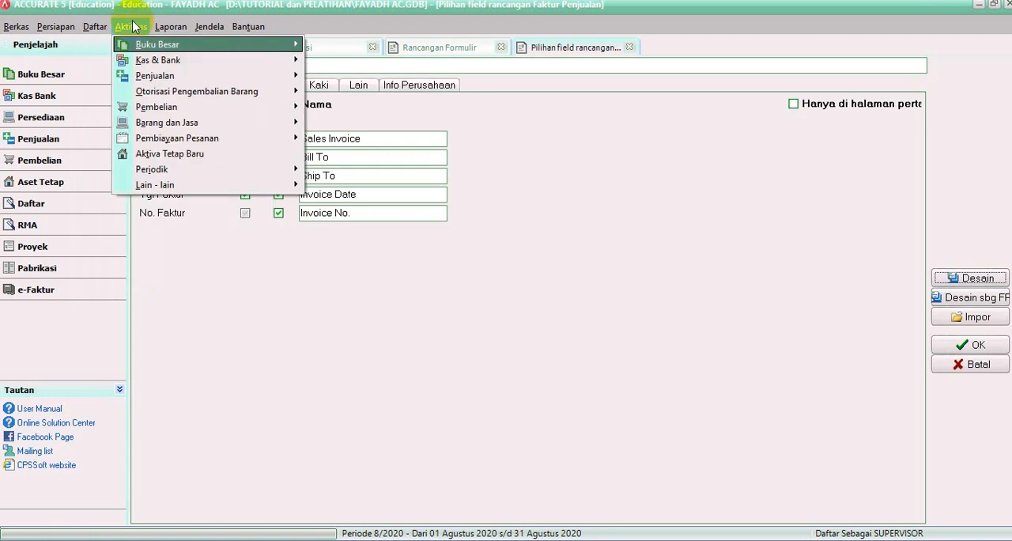
{"action": "mouse_move", "coordinate": [172, 29]}
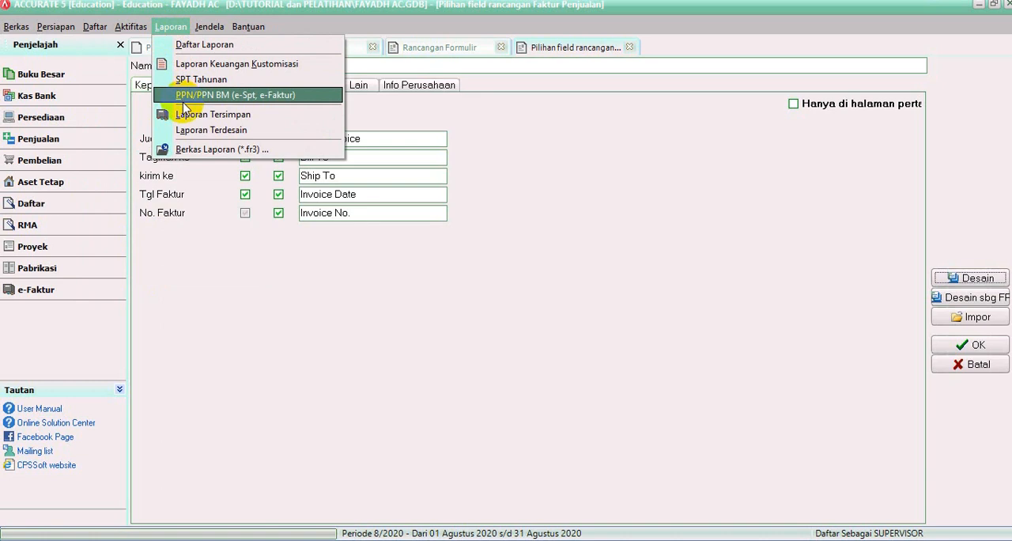
{"action": "mouse_move", "coordinate": [204, 28]}
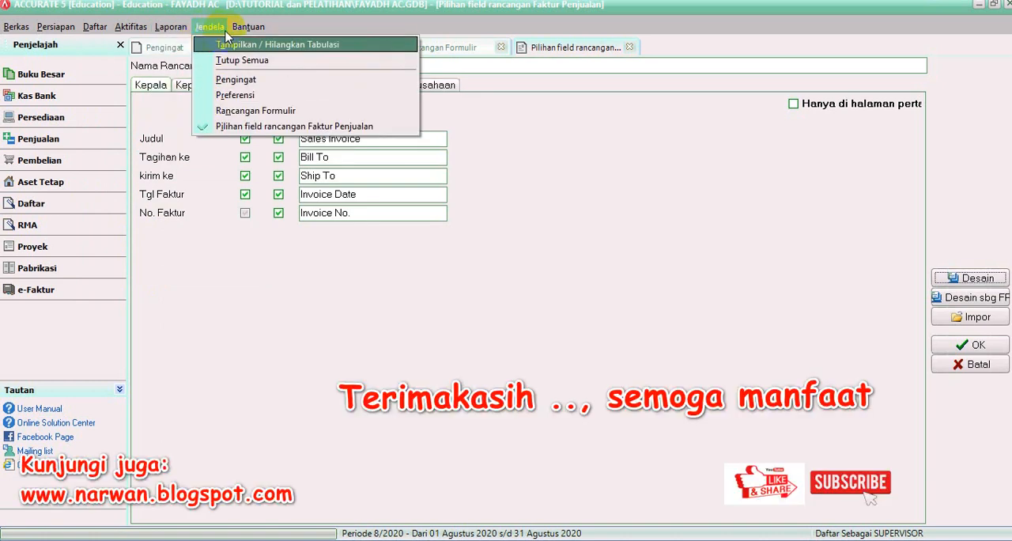
{"action": "mouse_move", "coordinate": [237, 28]}
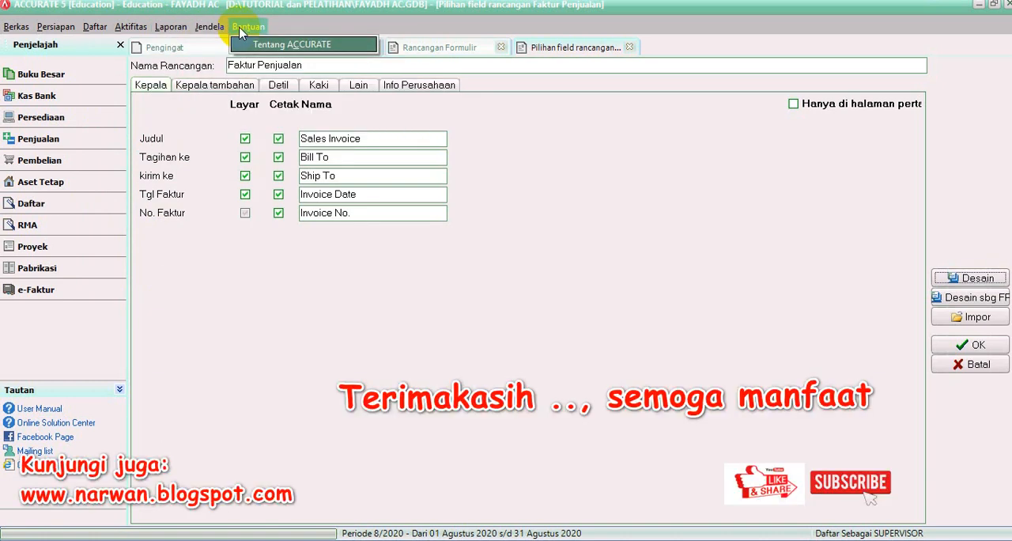